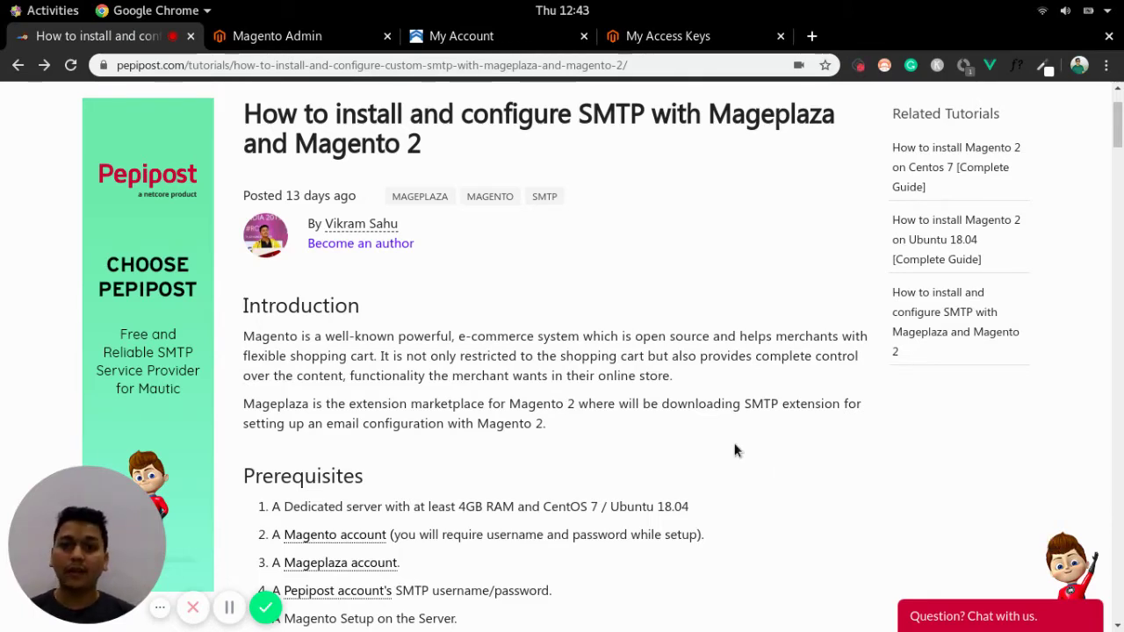
Scroll down through the Pepipost SMTP tutorial article.
{"action": "scroll", "coordinate": [735, 449], "scroll_direction": "down", "scroll_amount": 2}
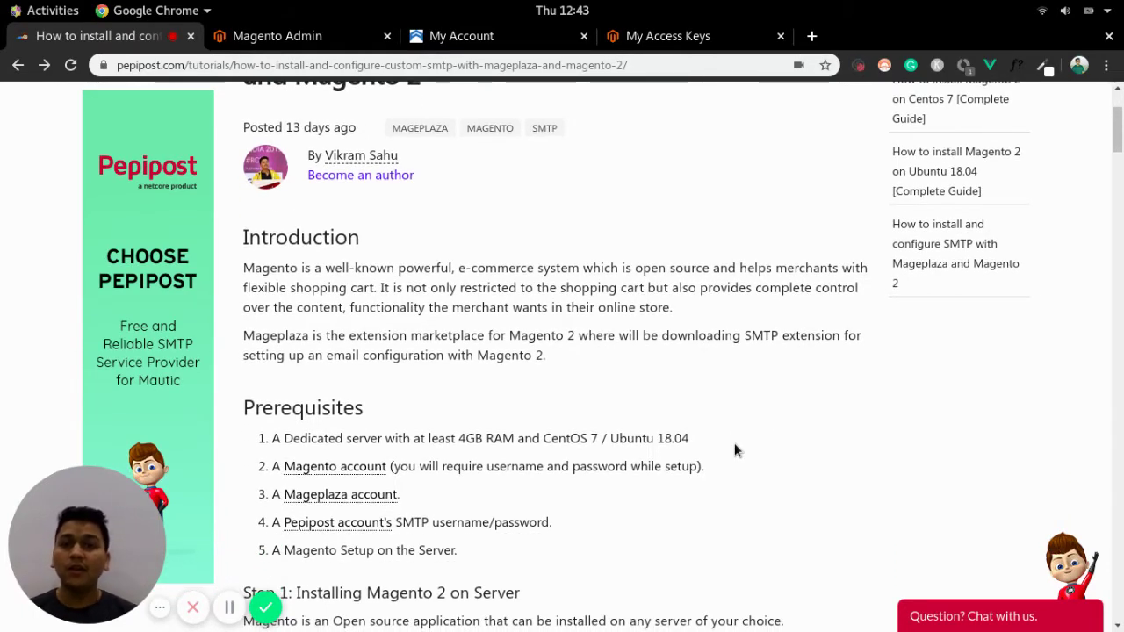
{"action": "scroll", "coordinate": [735, 448], "scroll_direction": "down", "scroll_amount": 2}
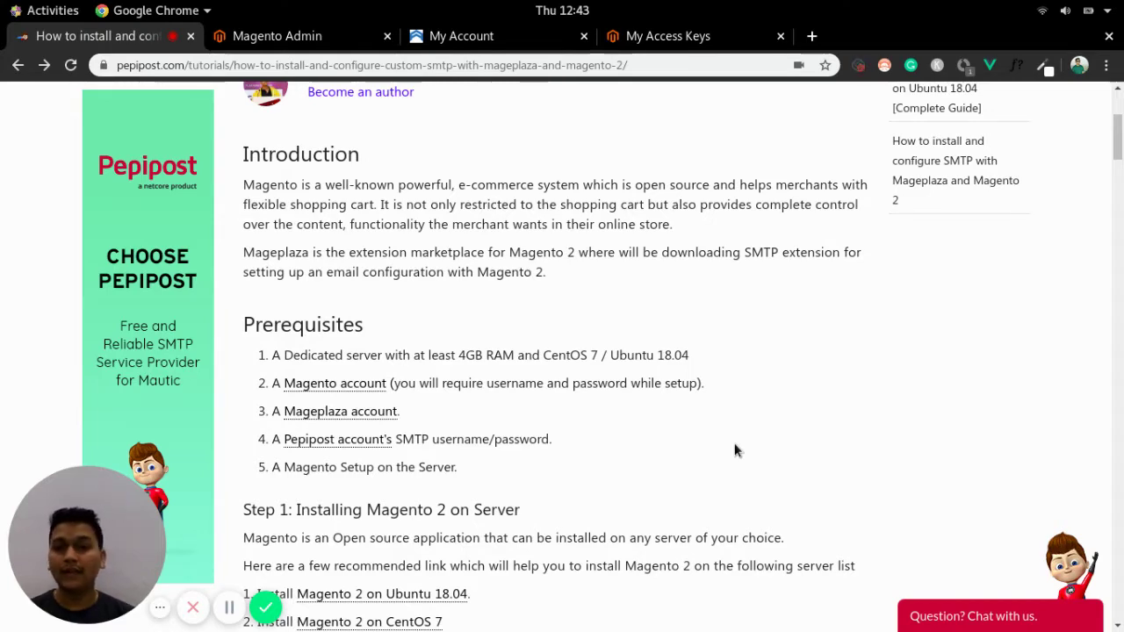
{"action": "scroll", "coordinate": [736, 450], "scroll_direction": "down", "scroll_amount": 1}
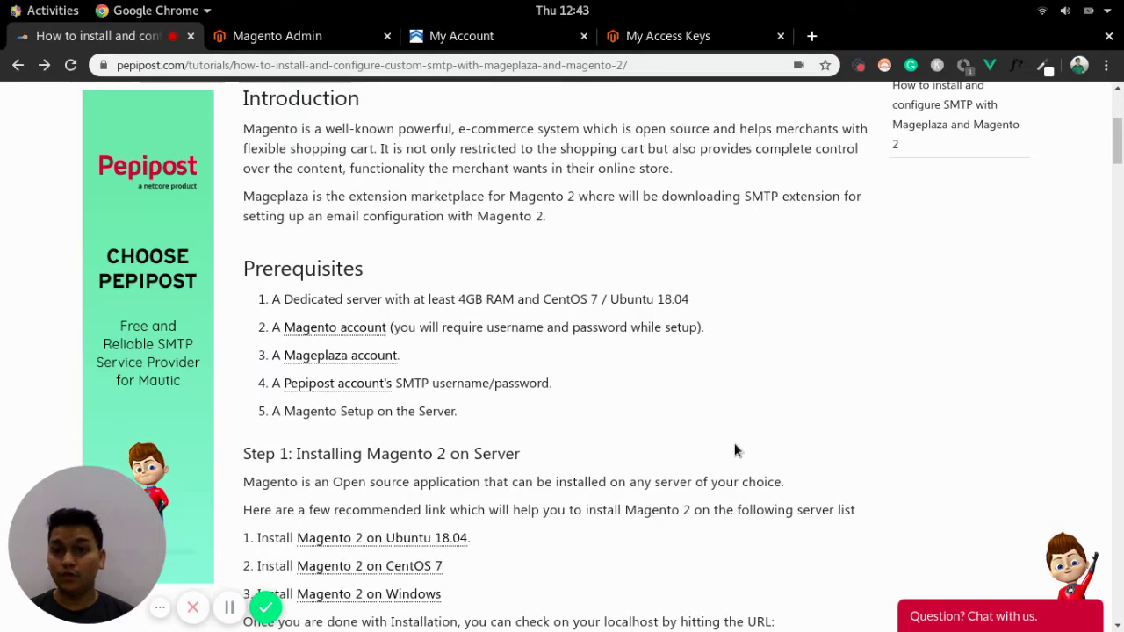
{"action": "scroll", "coordinate": [736, 449], "scroll_direction": "down", "scroll_amount": 2}
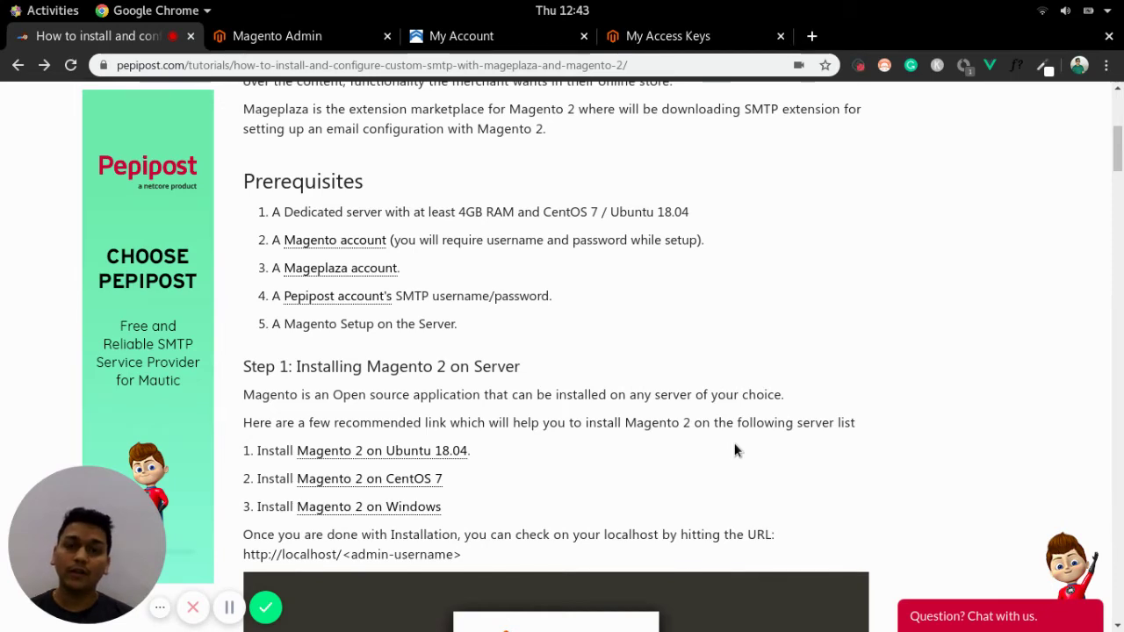
{"action": "scroll", "coordinate": [734, 450], "scroll_direction": "down", "scroll_amount": 2}
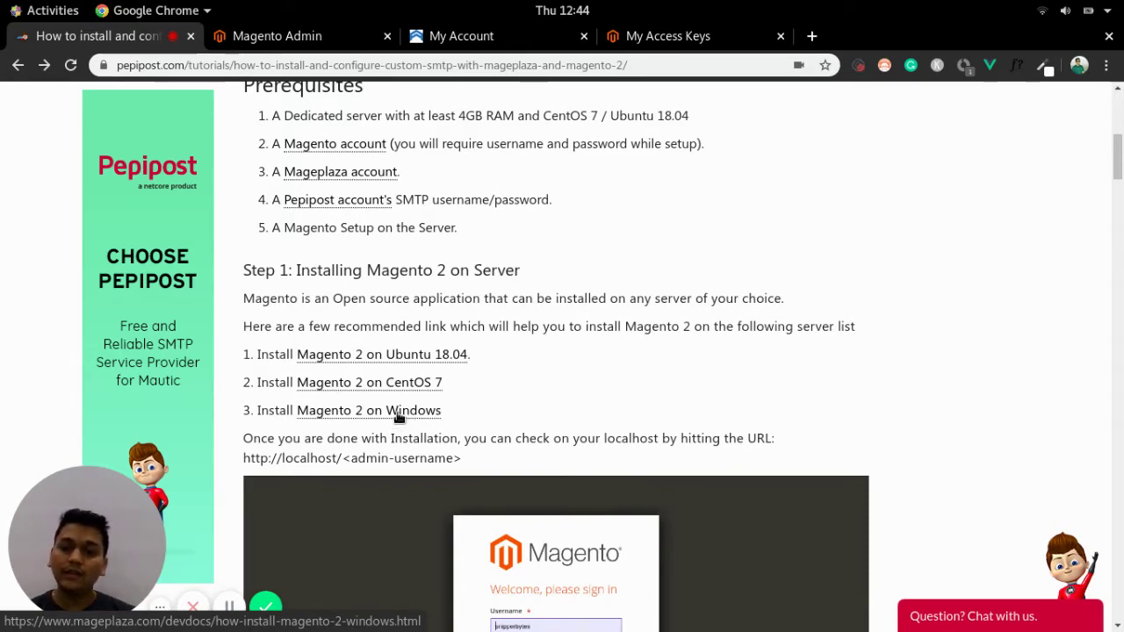
{"action": "scroll", "coordinate": [418, 417], "scroll_direction": "down", "scroll_amount": 1}
{"action": "scroll", "coordinate": [420, 416], "scroll_direction": "down", "scroll_amount": 2}
{"action": "scroll", "coordinate": [419, 416], "scroll_direction": "down", "scroll_amount": 2}
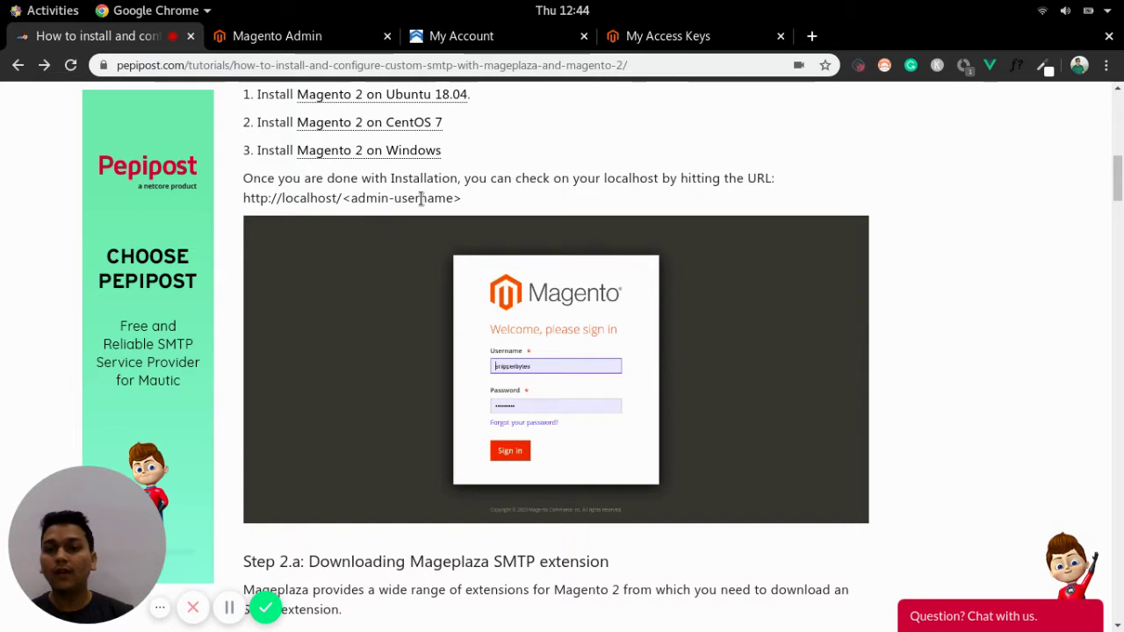
Sign in to the Magento admin with the saved credentials, then return to the tutorial.
{"action": "left_click", "coordinate": [285, 37]}
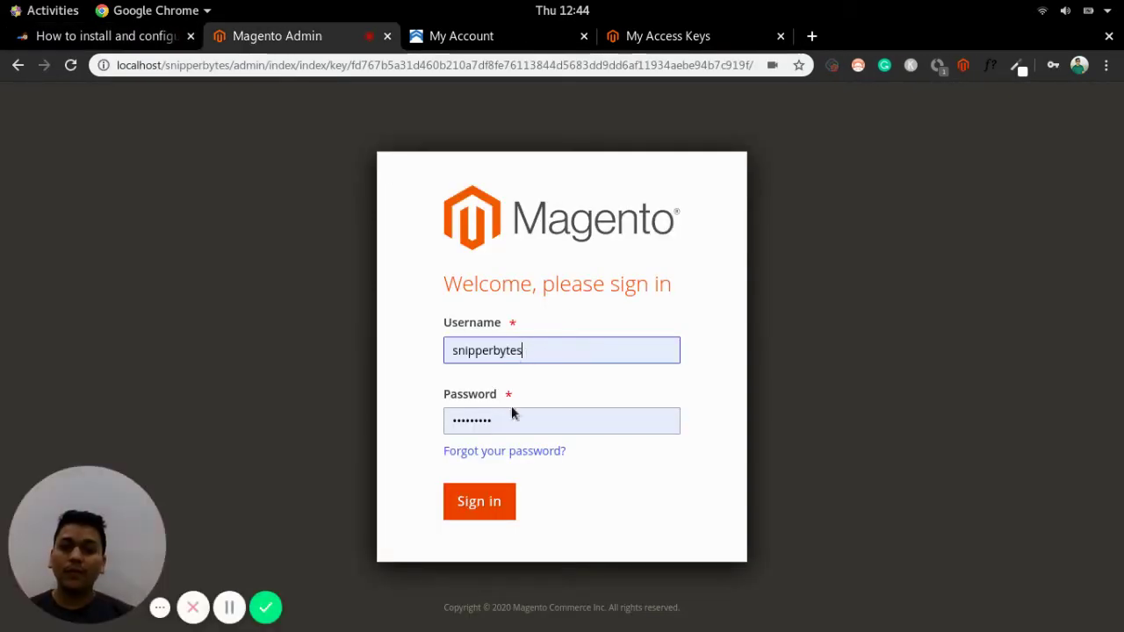
{"action": "left_click", "coordinate": [481, 507]}
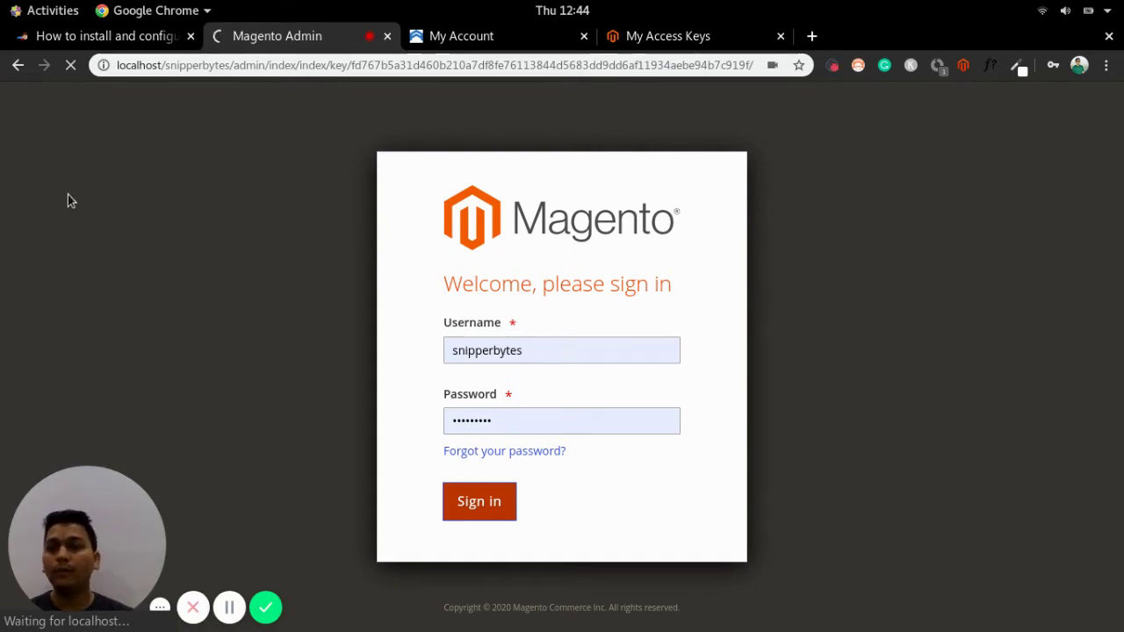
{"action": "left_click", "coordinate": [104, 39]}
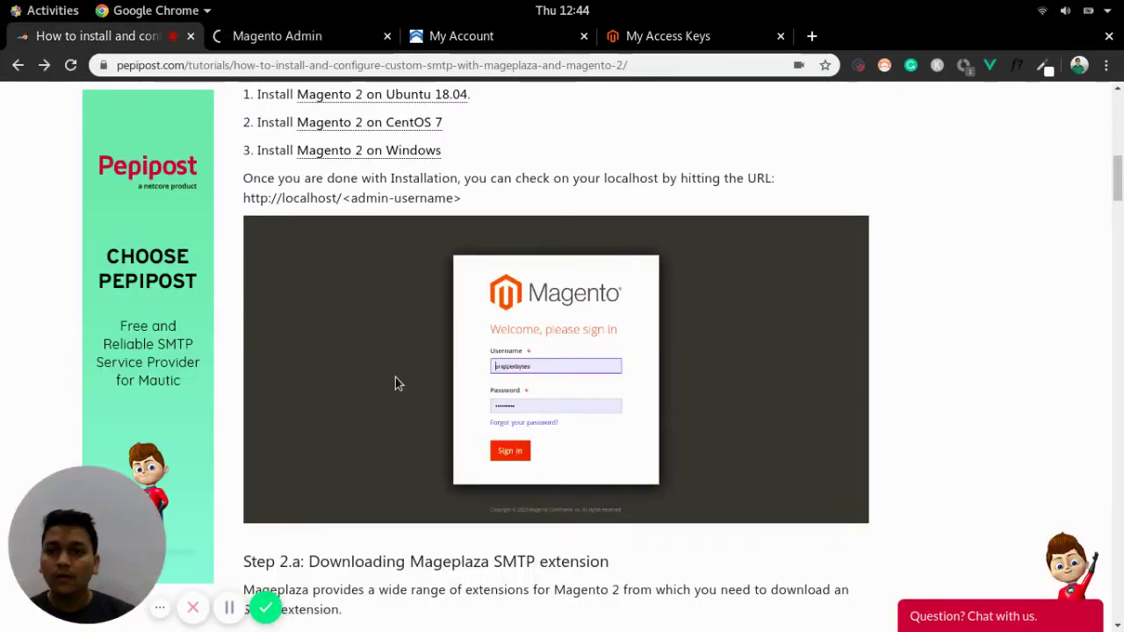
{"action": "scroll", "coordinate": [395, 379], "scroll_direction": "down", "scroll_amount": 2}
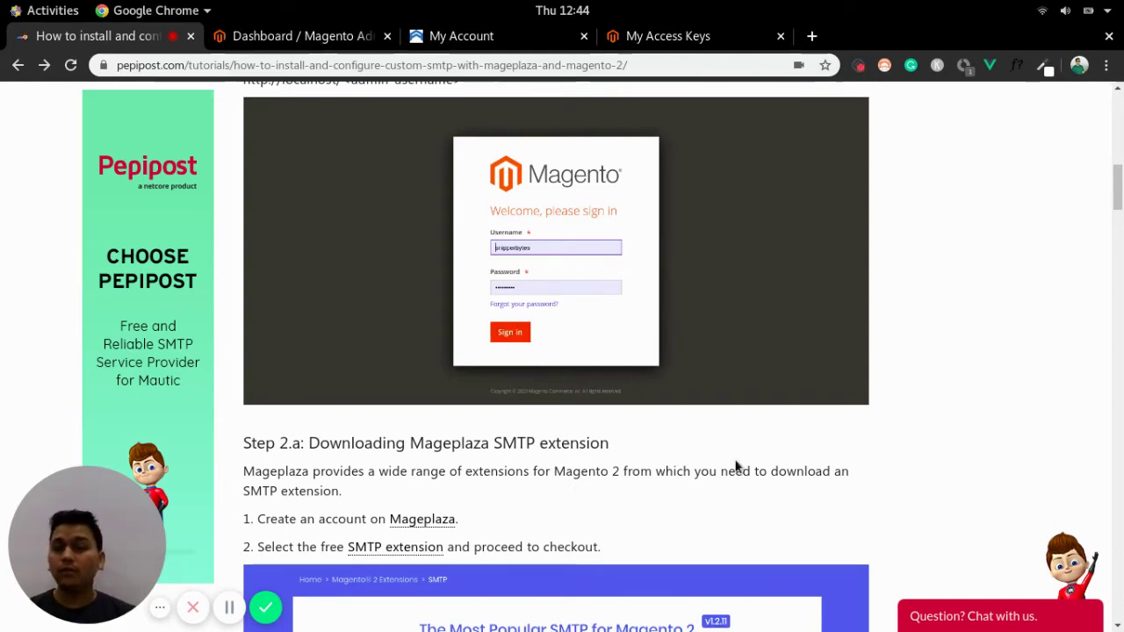
{"action": "scroll", "coordinate": [736, 465], "scroll_direction": "down", "scroll_amount": 5}
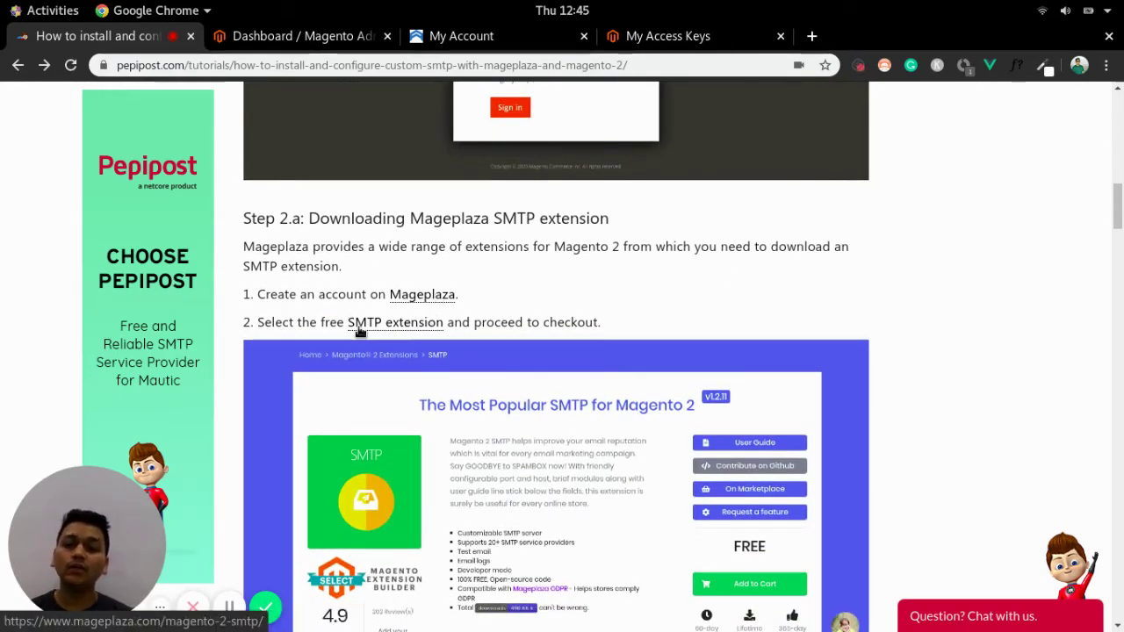
{"action": "scroll", "coordinate": [762, 610], "scroll_direction": "down", "scroll_amount": 4}
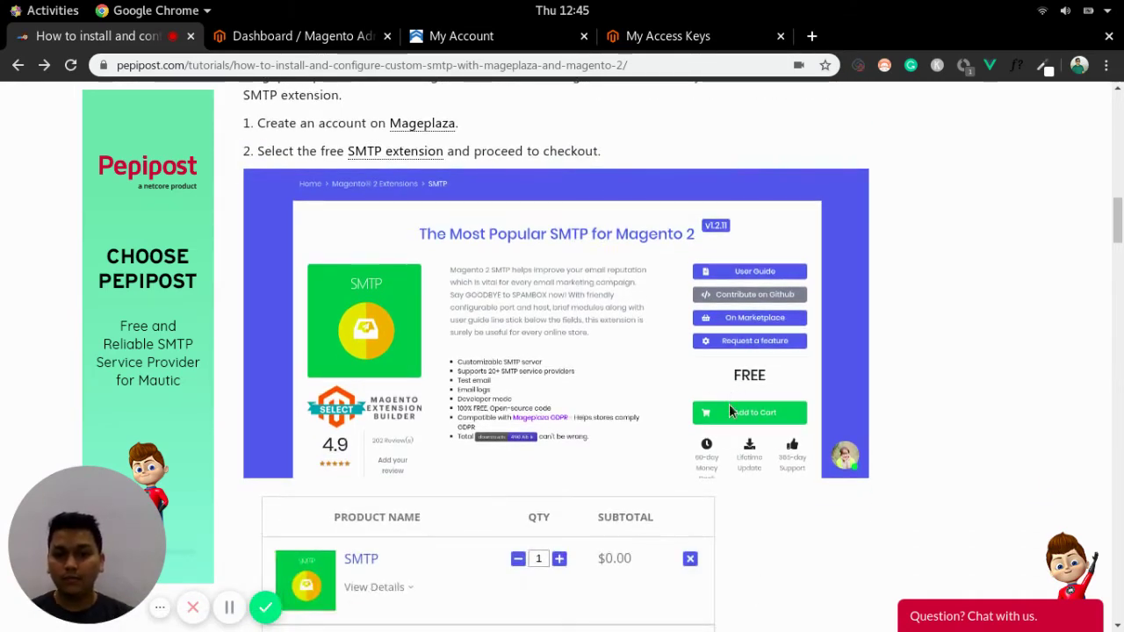
{"action": "scroll", "coordinate": [580, 487], "scroll_direction": "down", "scroll_amount": 5}
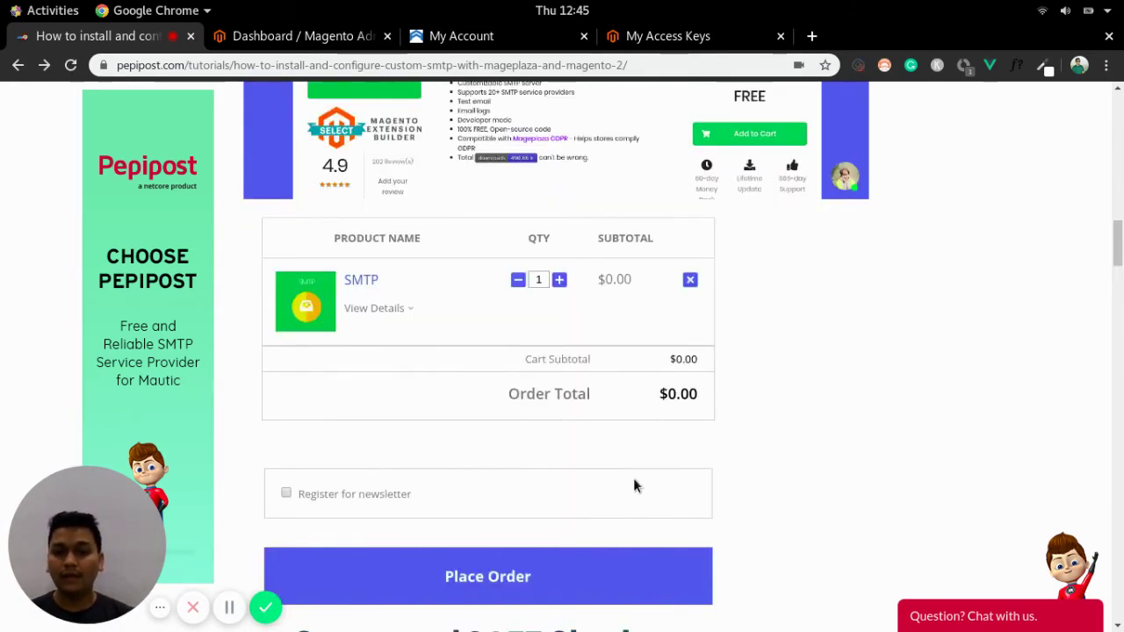
{"action": "scroll", "coordinate": [553, 478], "scroll_direction": "down", "scroll_amount": 4}
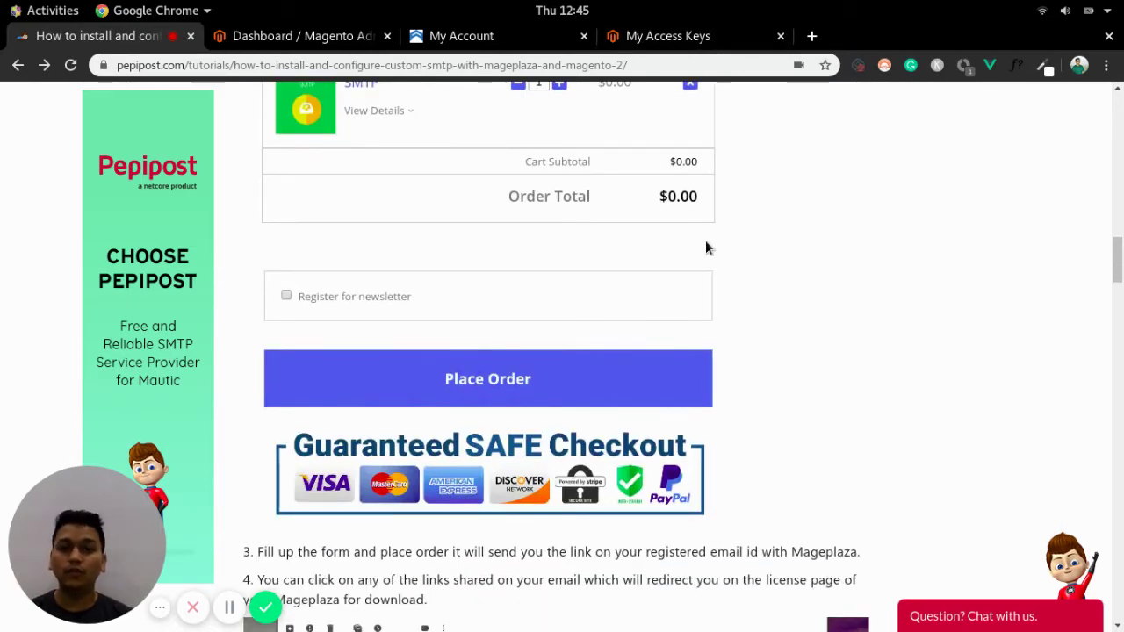
{"action": "scroll", "coordinate": [682, 244], "scroll_direction": "down", "scroll_amount": 3}
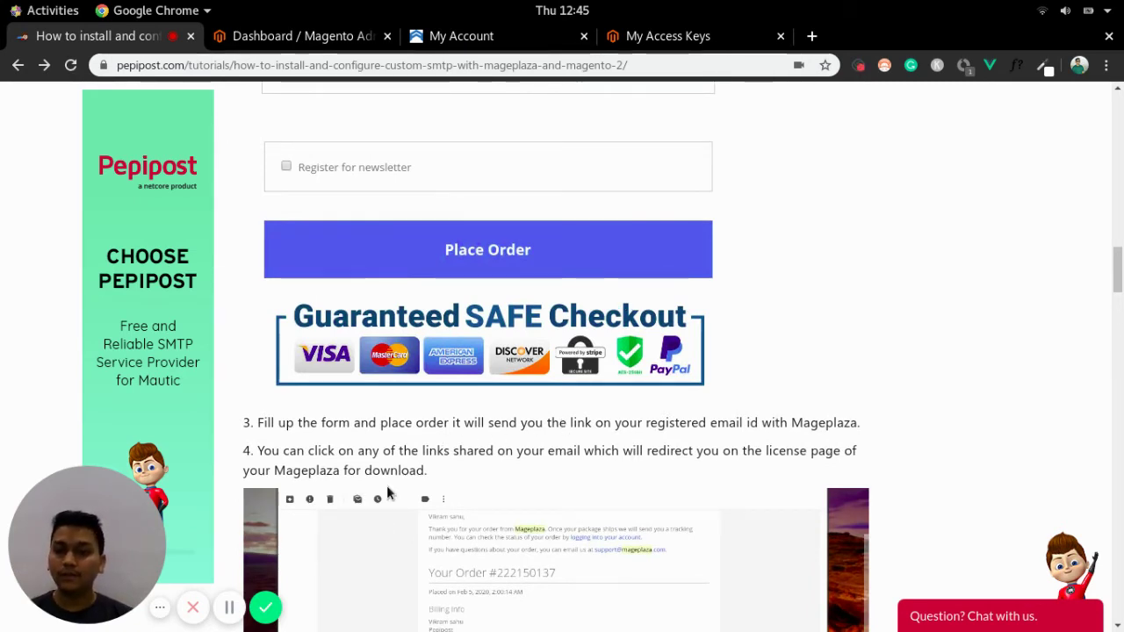
{"action": "scroll", "coordinate": [659, 449], "scroll_direction": "down", "scroll_amount": 5}
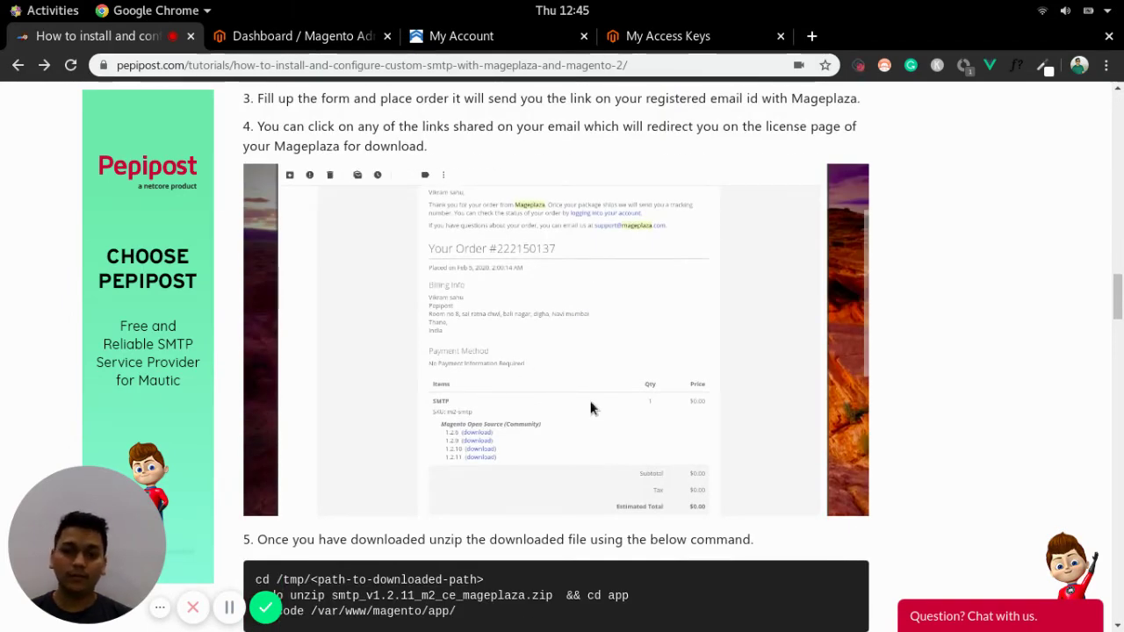
{"action": "scroll", "coordinate": [548, 420], "scroll_direction": "down", "scroll_amount": 1}
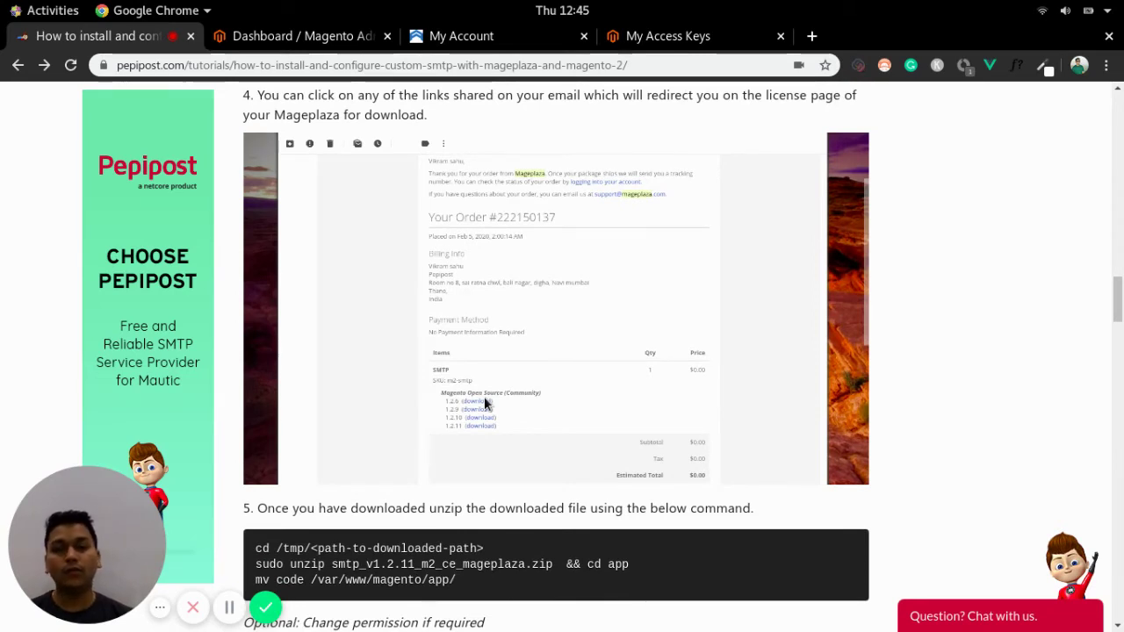
{"action": "scroll", "coordinate": [484, 400], "scroll_direction": "down", "scroll_amount": 3}
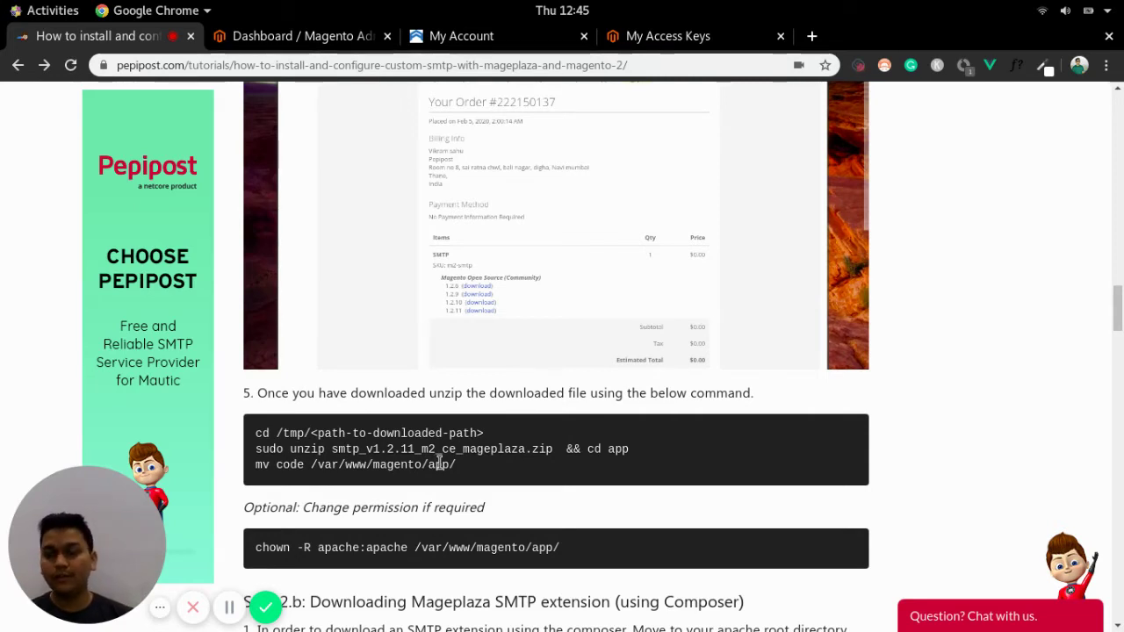
{"action": "scroll", "coordinate": [439, 463], "scroll_direction": "down", "scroll_amount": 2}
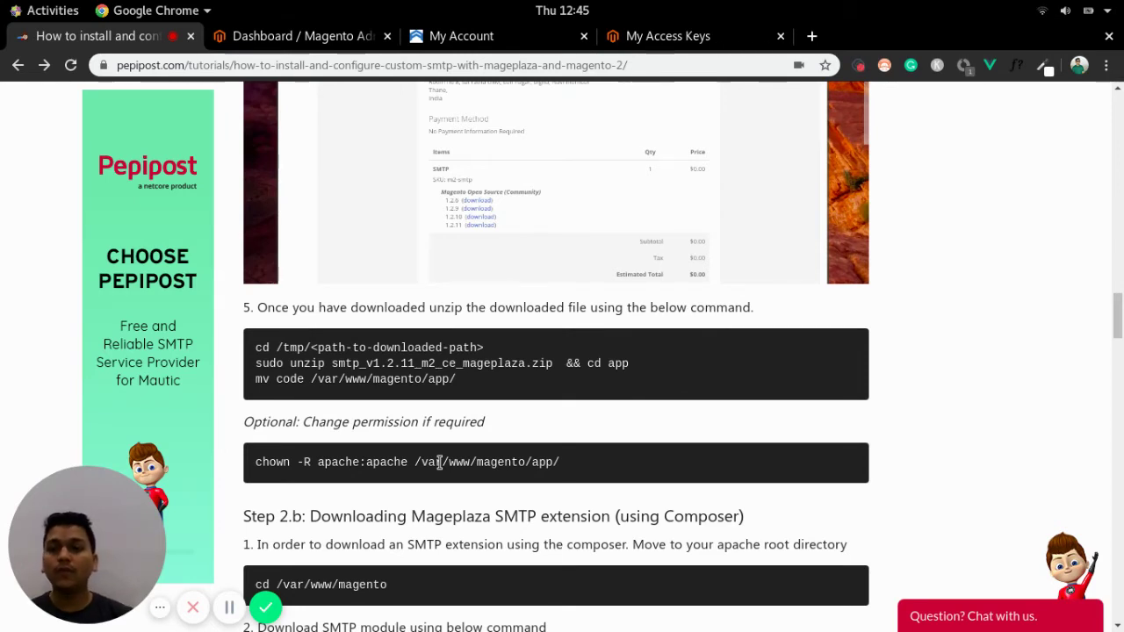
{"action": "scroll", "coordinate": [443, 457], "scroll_direction": "down", "scroll_amount": 1}
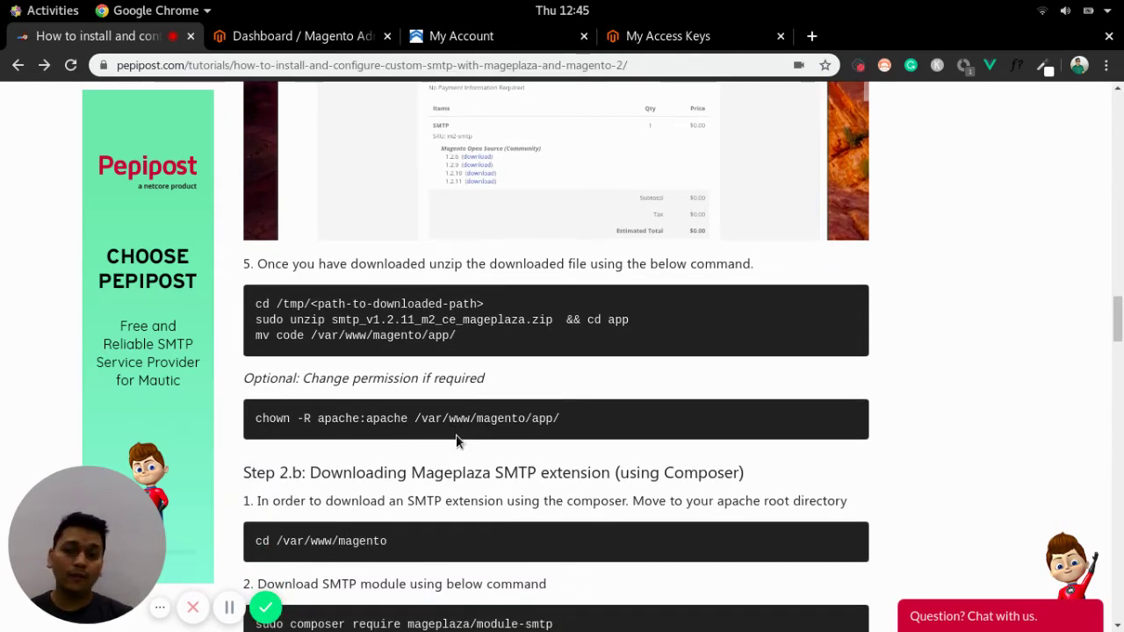
{"action": "left_click", "coordinate": [334, 37]}
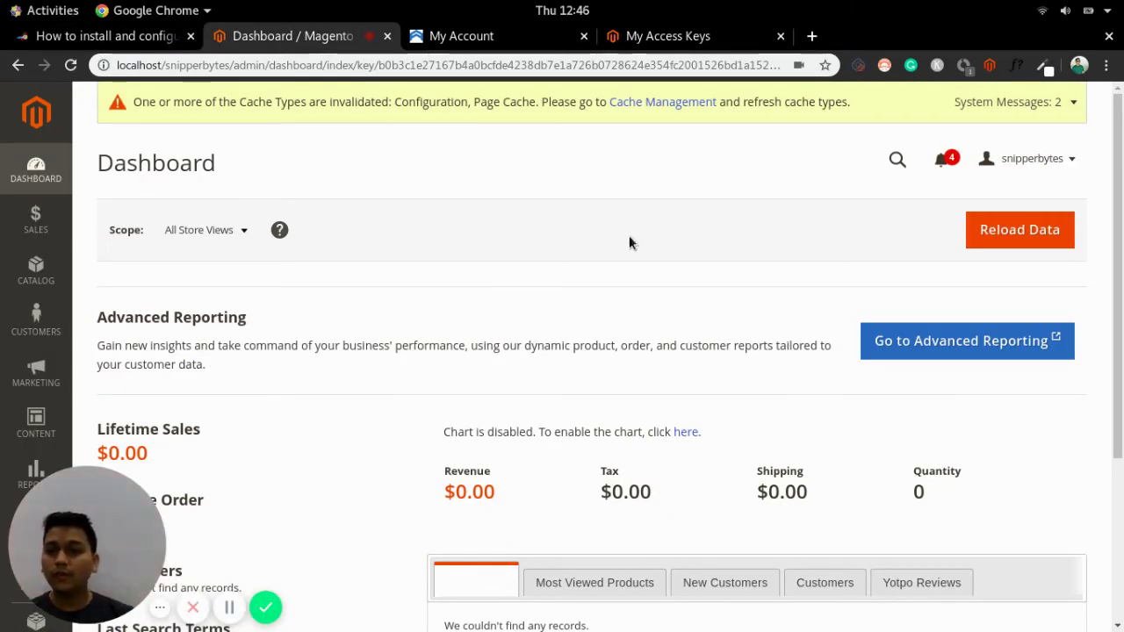
{"action": "scroll", "coordinate": [627, 303], "scroll_direction": "down", "scroll_amount": 3}
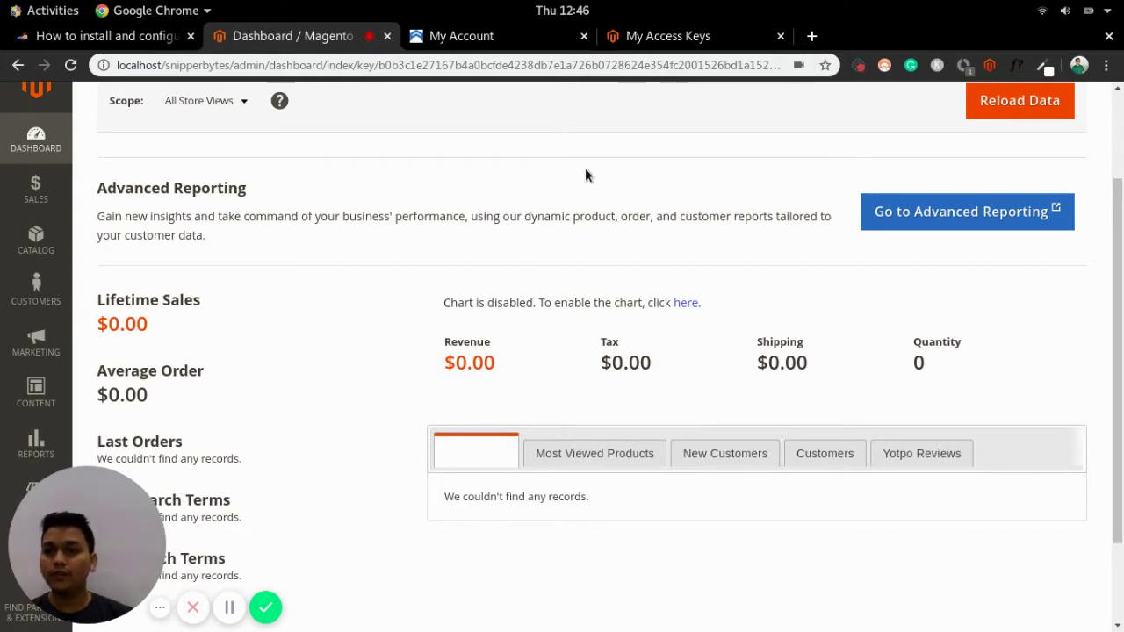
{"action": "left_click_drag", "start_coordinate": [59, 533], "coordinate": [260, 442]}
{"action": "scroll", "coordinate": [8, 439], "scroll_direction": "down", "scroll_amount": 2}
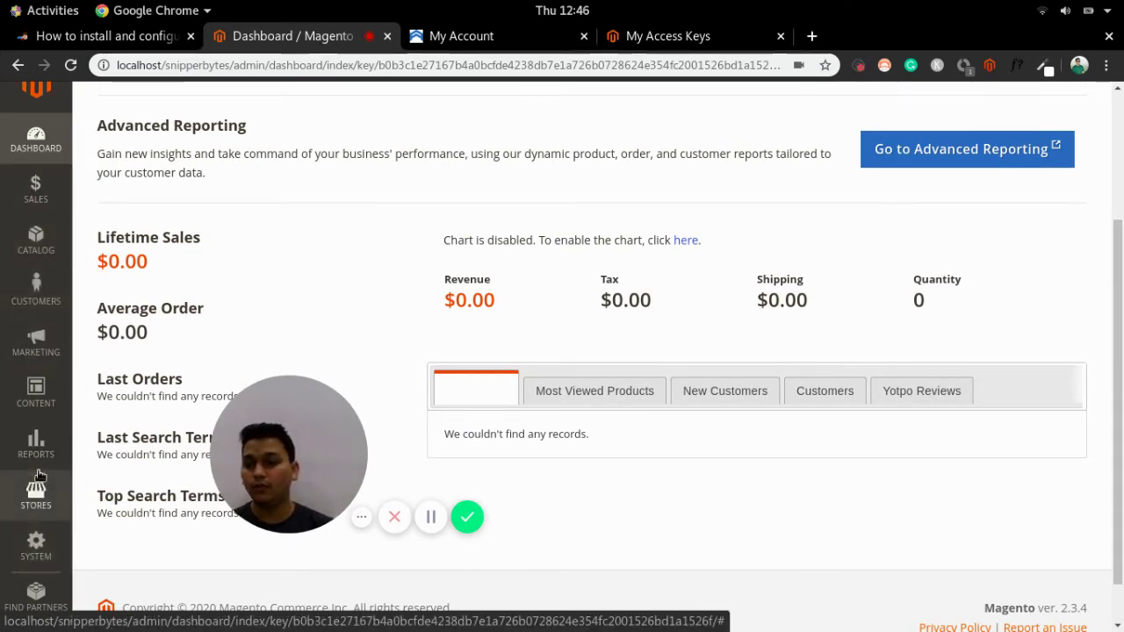
{"action": "mouse_move", "coordinate": [291, 428]}
{"action": "left_click_drag", "start_coordinate": [292, 428], "coordinate": [87, 516]}
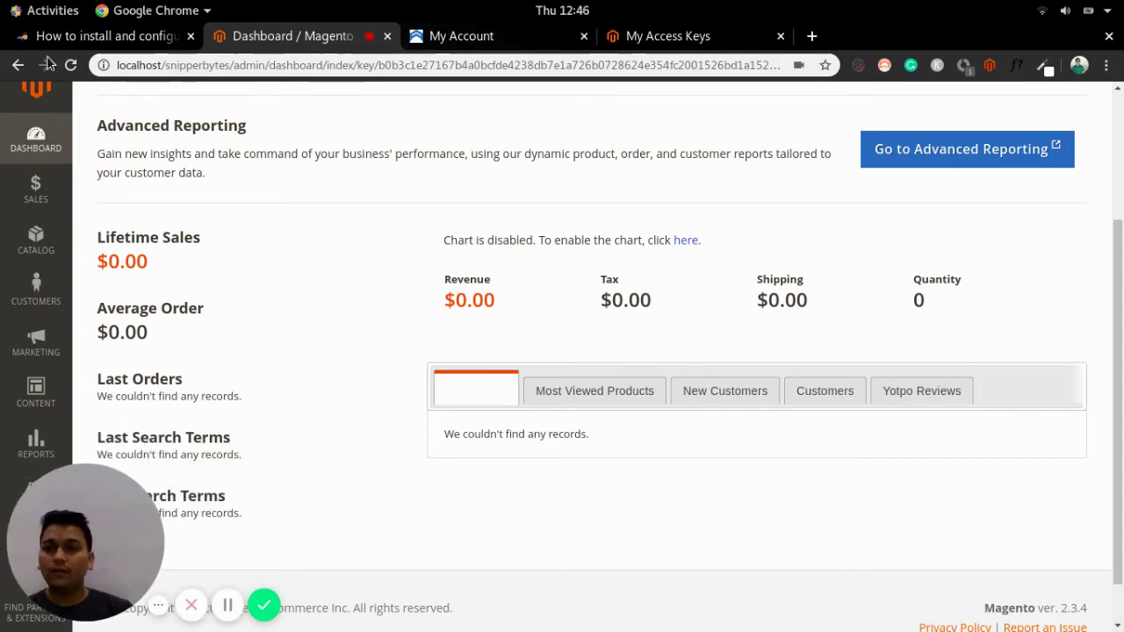
{"action": "left_click", "coordinate": [93, 36]}
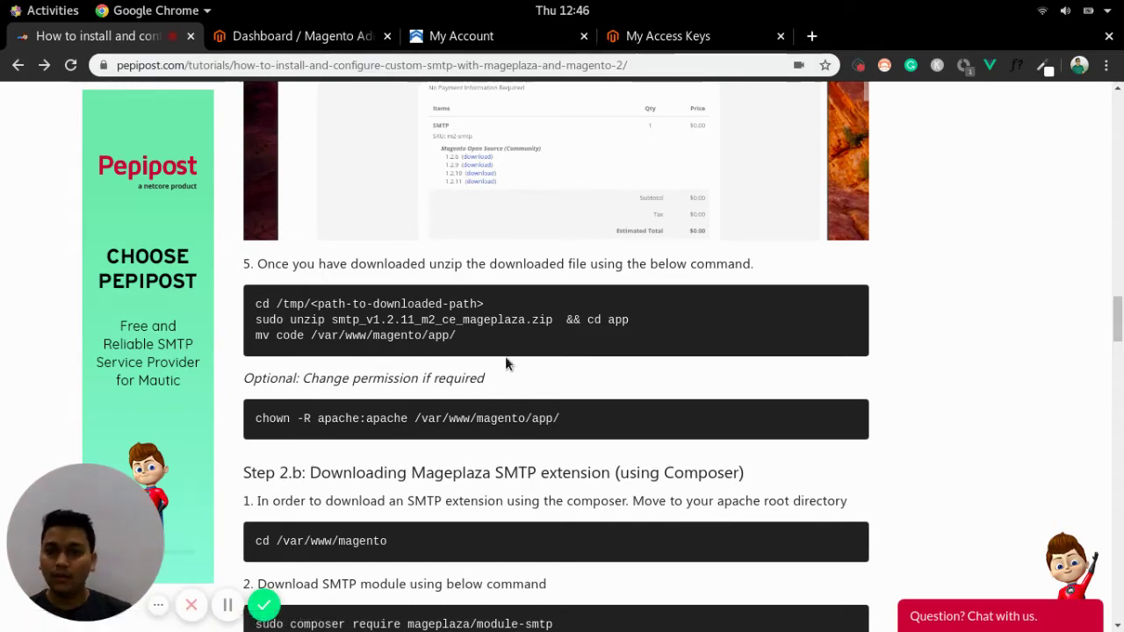
{"action": "scroll", "coordinate": [504, 356], "scroll_direction": "down", "scroll_amount": 4}
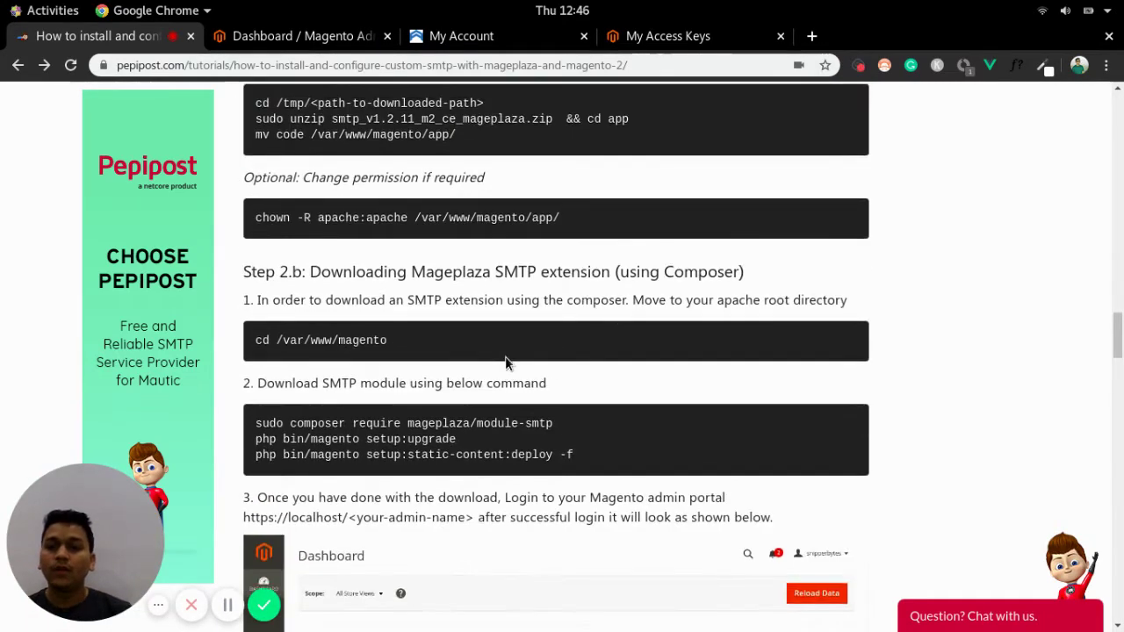
{"action": "scroll", "coordinate": [496, 228], "scroll_direction": "up", "scroll_amount": 10}
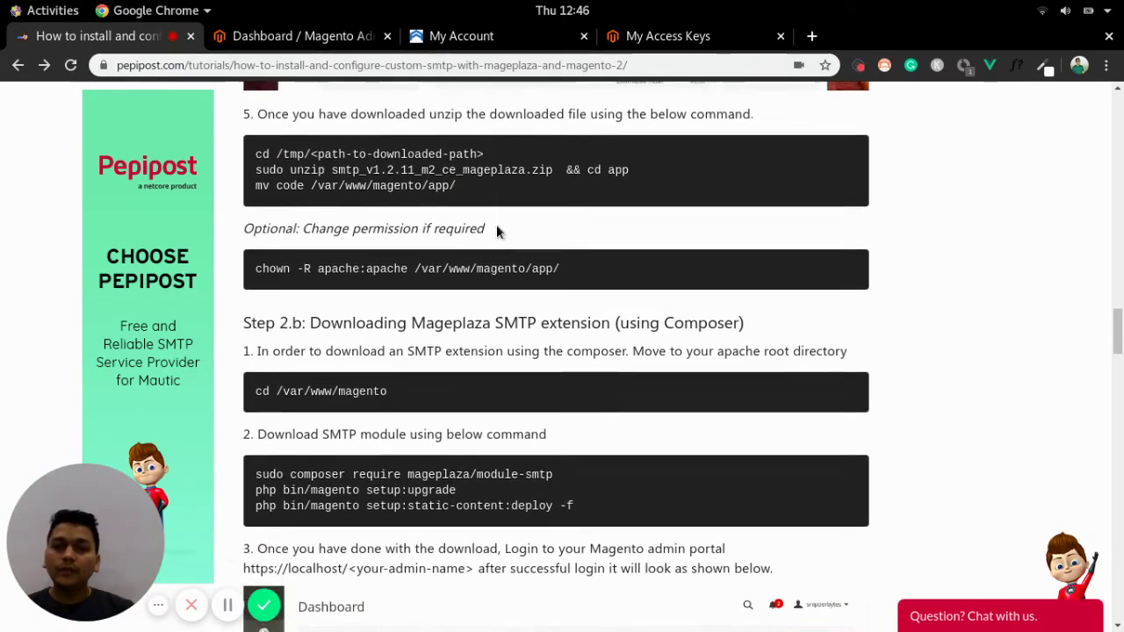
{"action": "scroll", "coordinate": [497, 230], "scroll_direction": "down", "scroll_amount": 5}
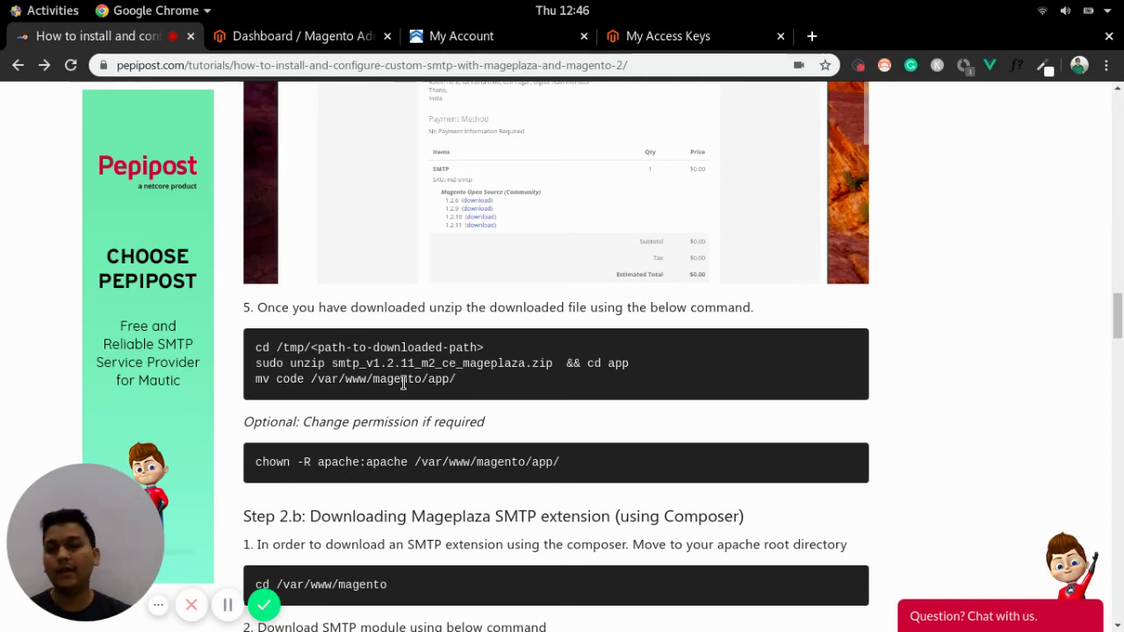
{"action": "scroll", "coordinate": [404, 386], "scroll_direction": "down", "scroll_amount": 3}
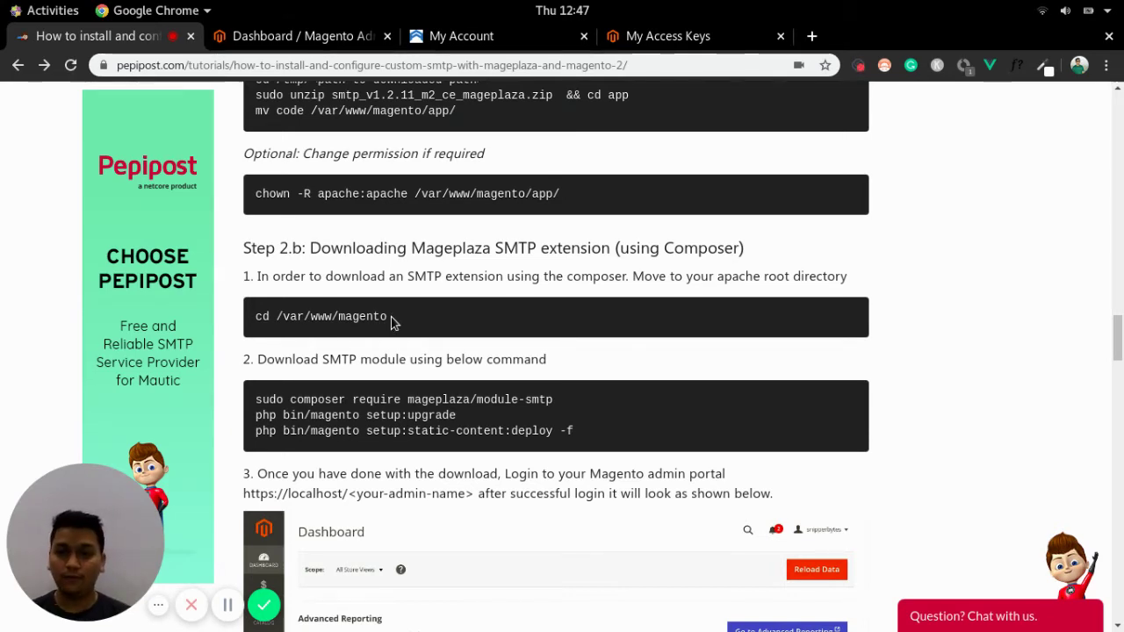
{"action": "scroll", "coordinate": [374, 362], "scroll_direction": "down", "scroll_amount": 3}
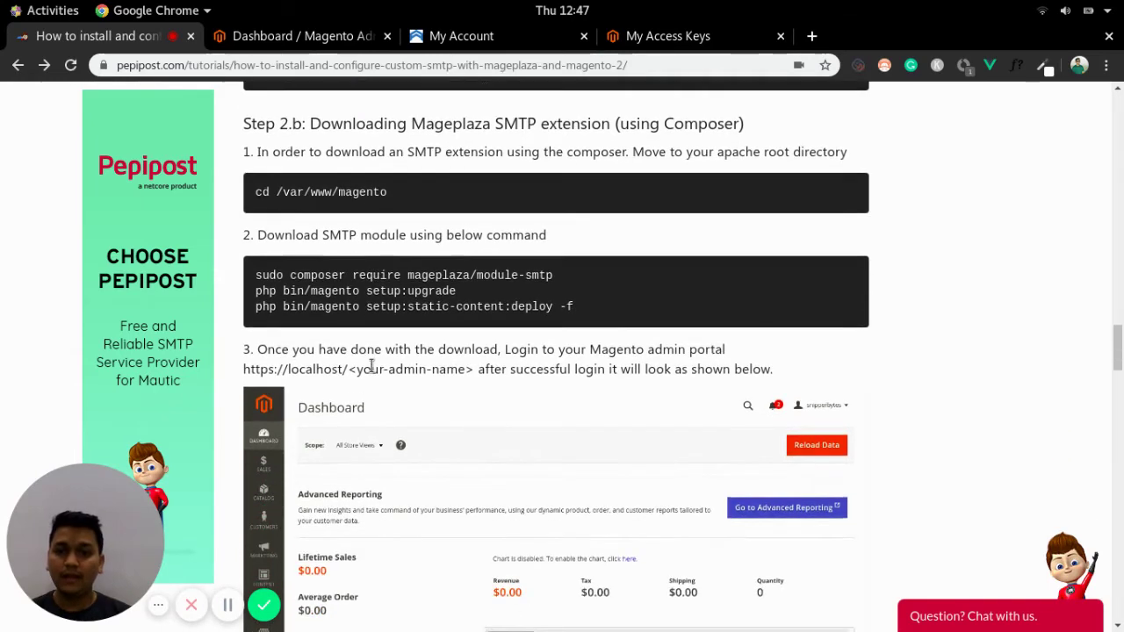
{"action": "triple_click", "coordinate": [304, 272]}
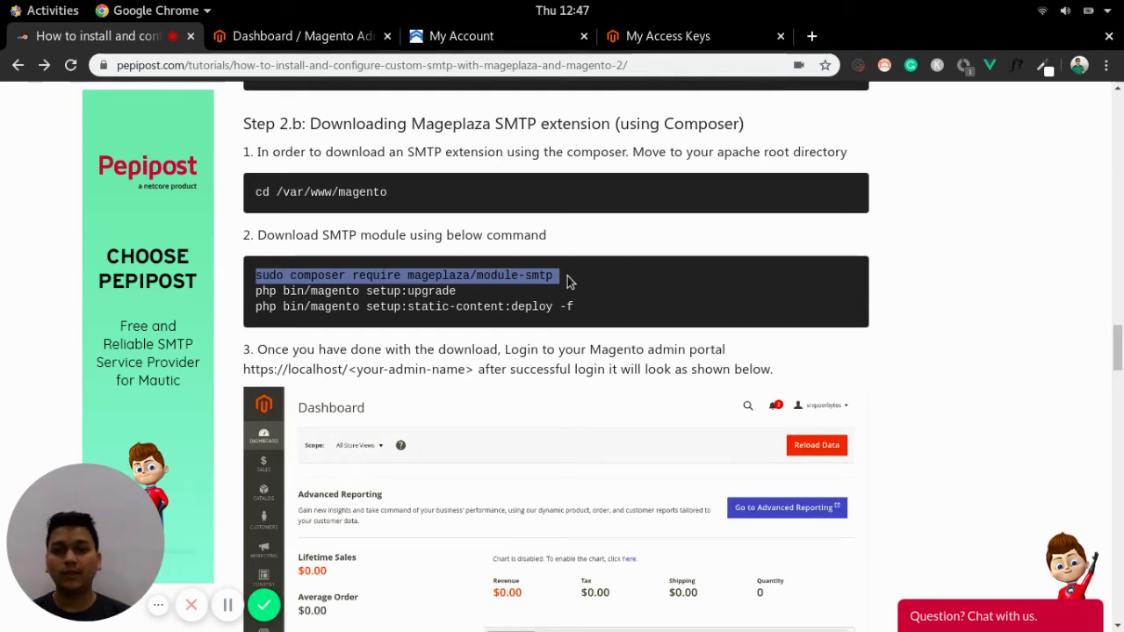
{"action": "left_click", "coordinate": [287, 273]}
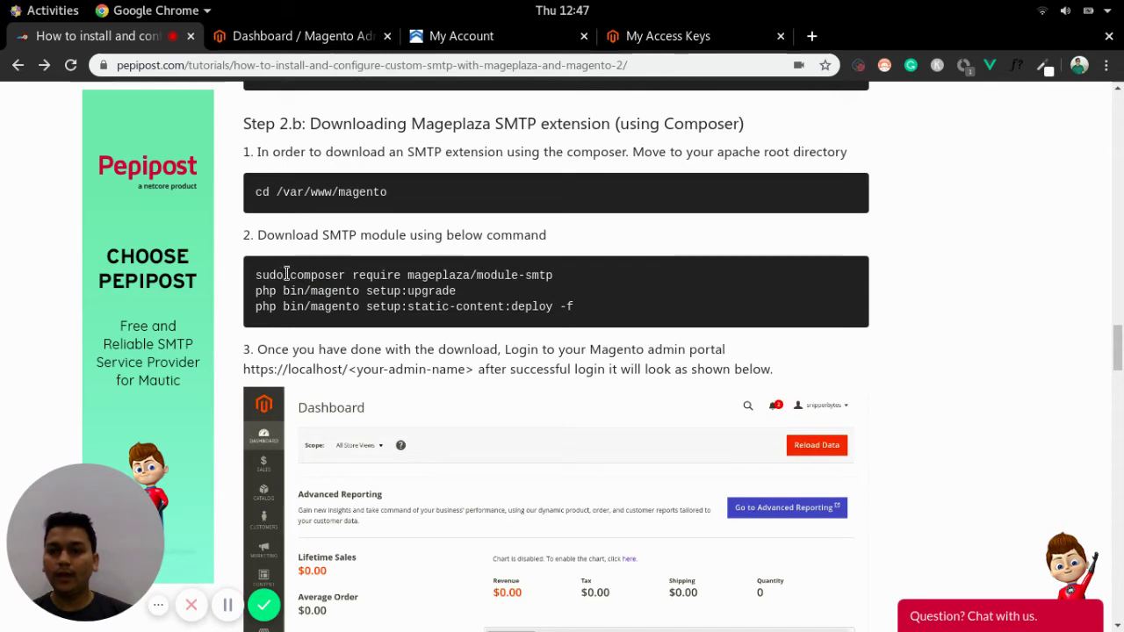
{"action": "left_click_drag", "start_coordinate": [287, 274], "coordinate": [254, 277]}
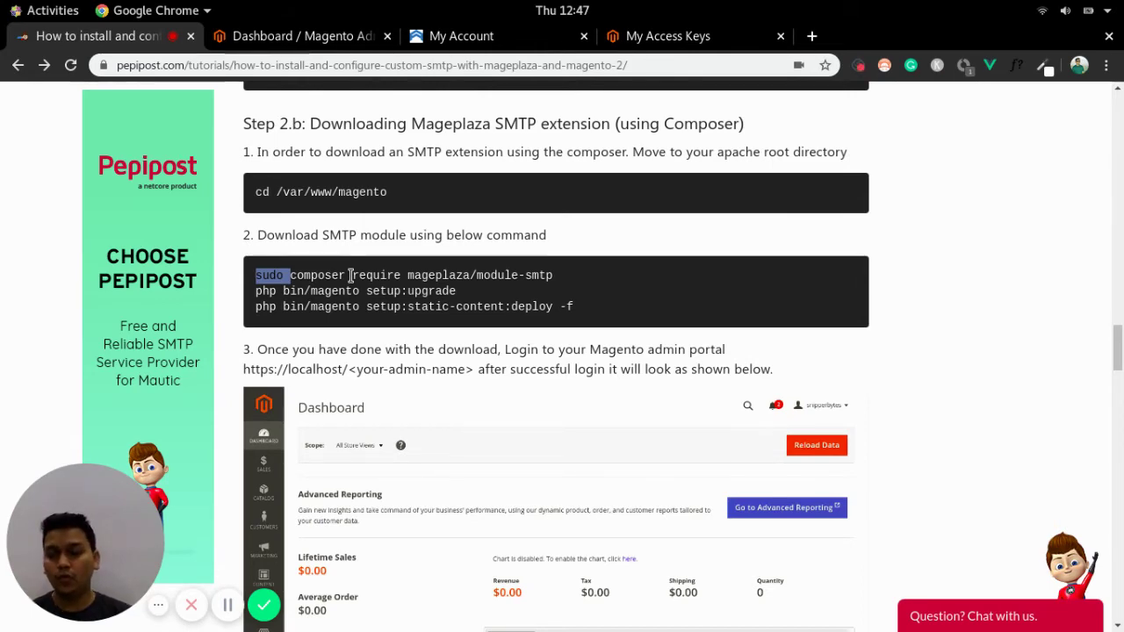
{"action": "scroll", "coordinate": [350, 276], "scroll_direction": "down", "scroll_amount": 1}
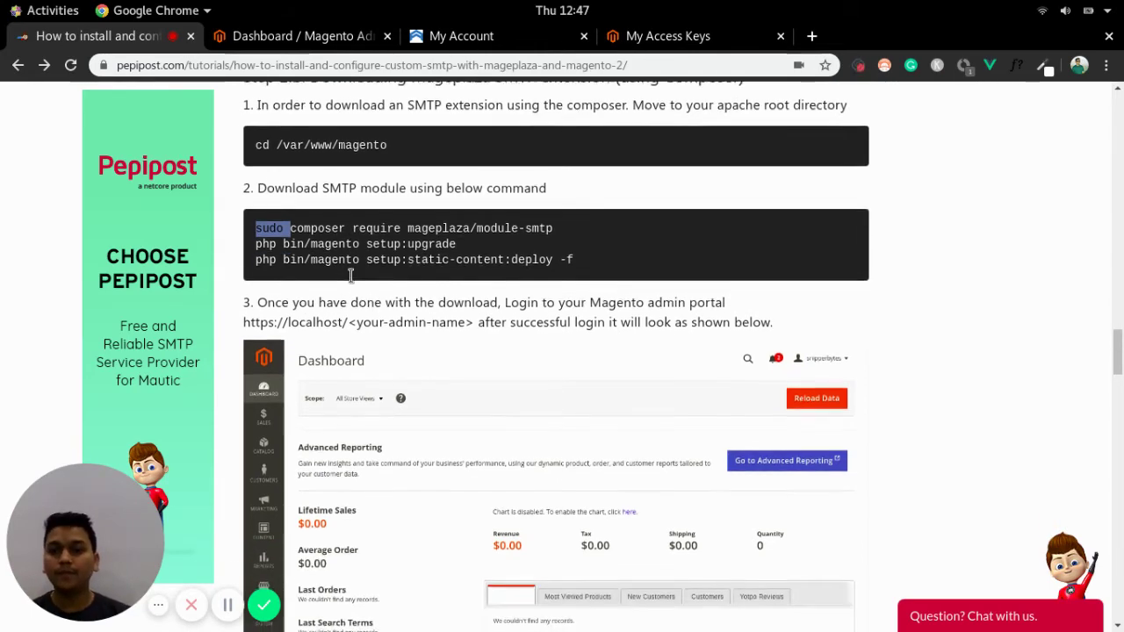
{"action": "double_click", "coordinate": [454, 227]}
{"action": "left_click", "coordinate": [342, 240]}
{"action": "triple_click", "coordinate": [342, 240]}
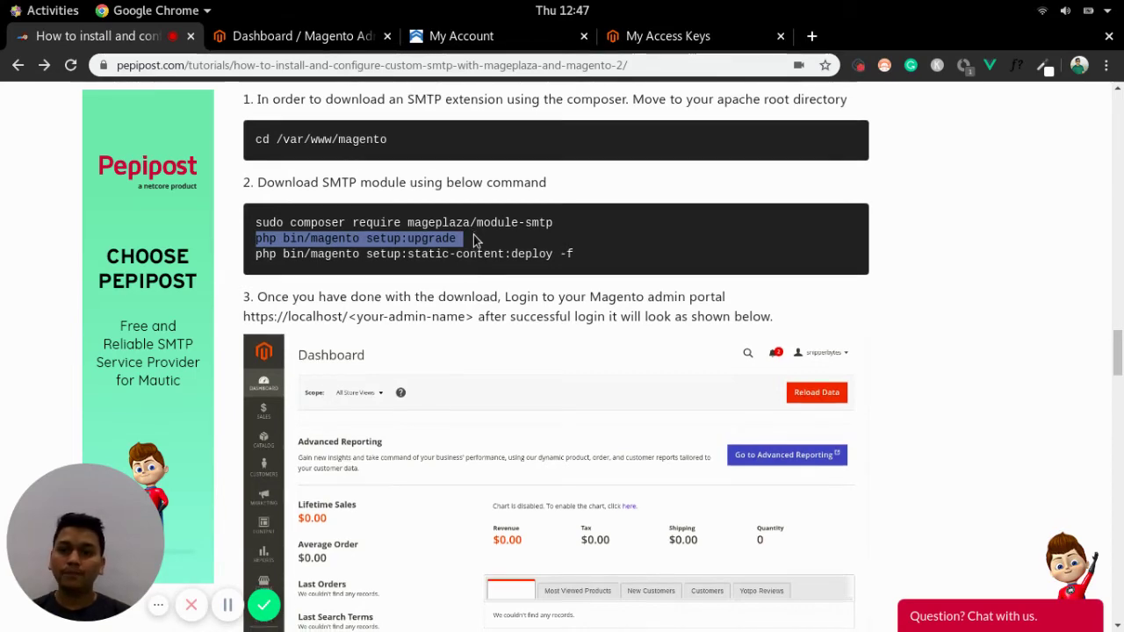
{"action": "scroll", "coordinate": [474, 241], "scroll_direction": "down", "scroll_amount": 2}
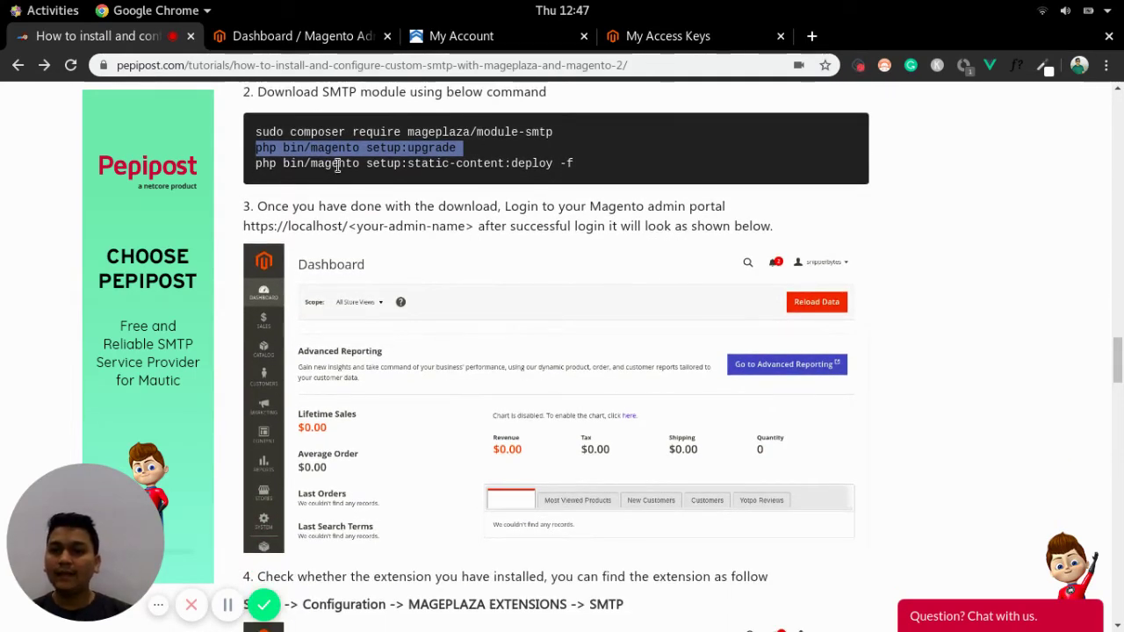
{"action": "triple_click", "coordinate": [338, 162]}
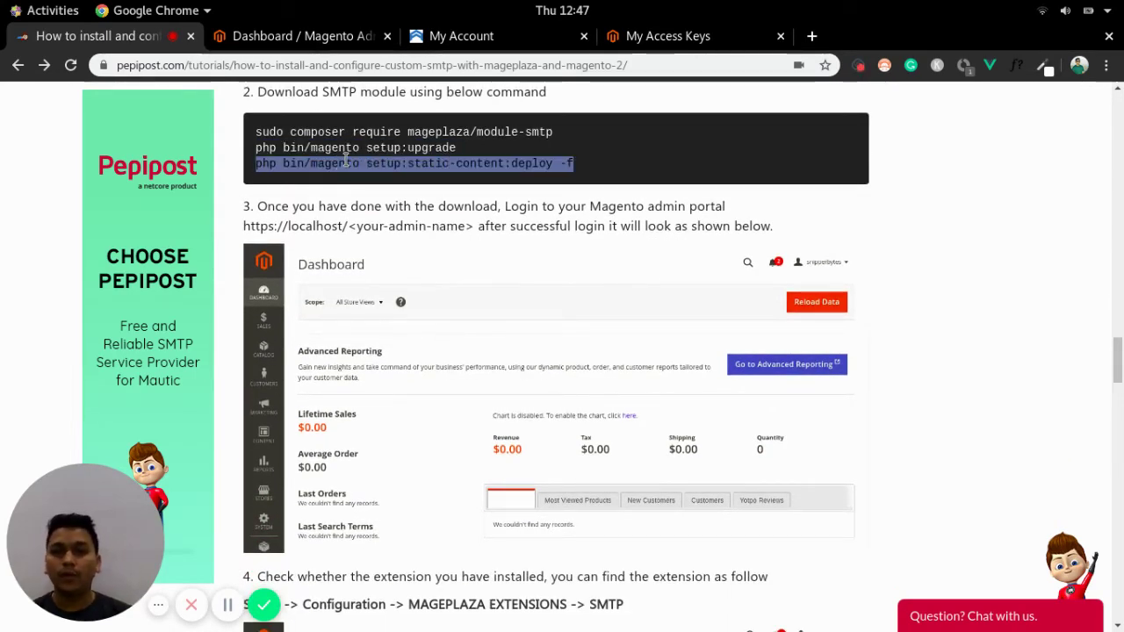
{"action": "double_click", "coordinate": [492, 163]}
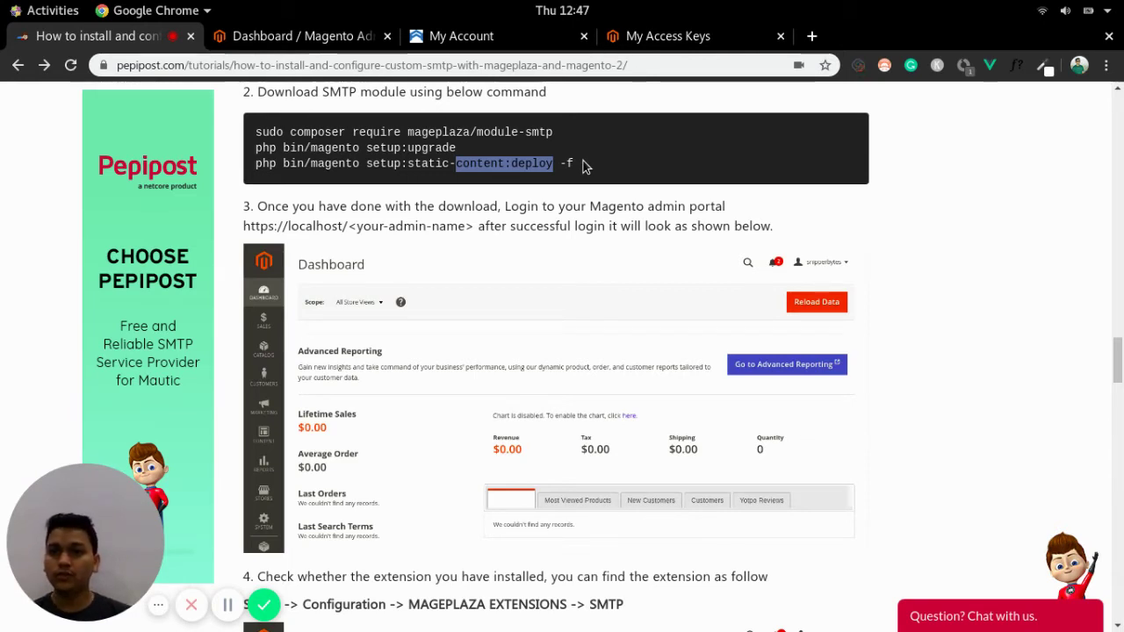
{"action": "left_click", "coordinate": [281, 35]}
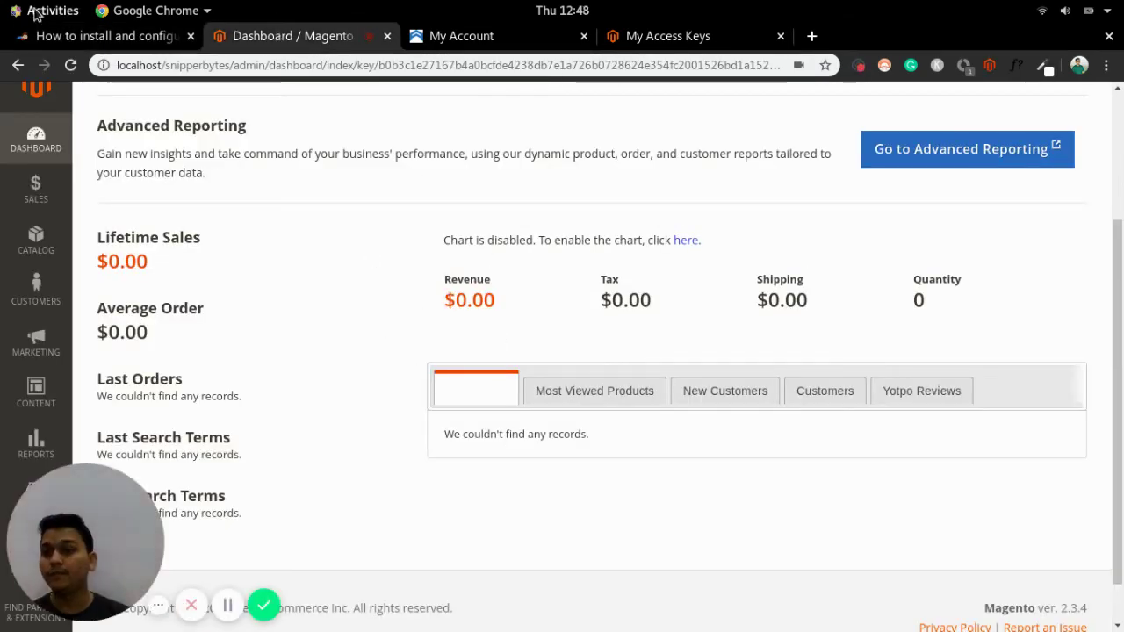
{"action": "left_click", "coordinate": [53, 35]}
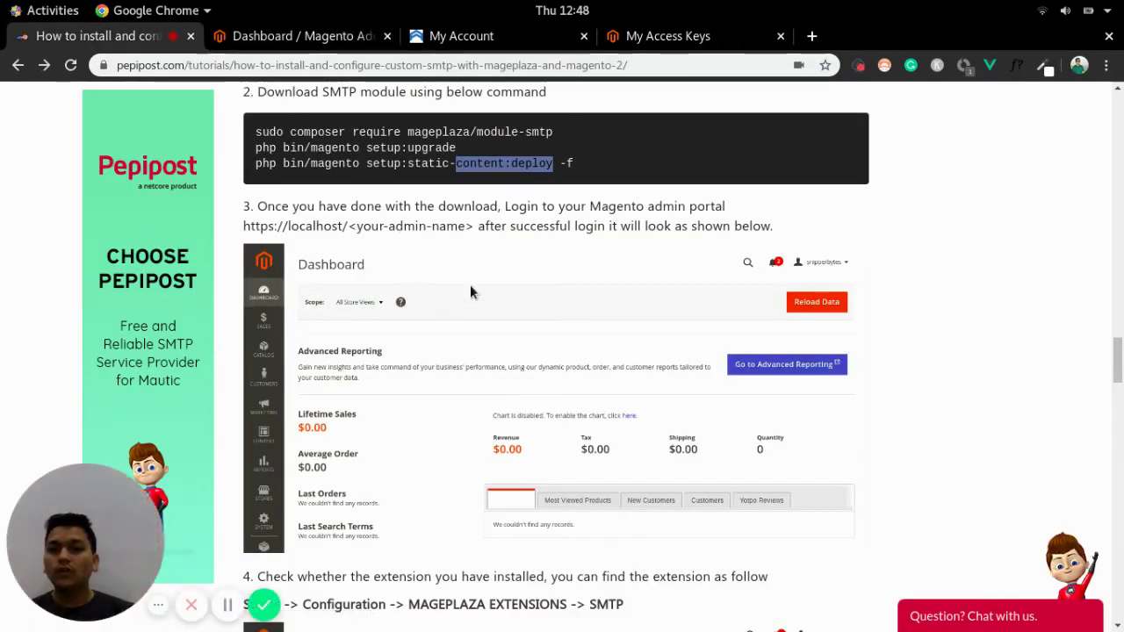
{"action": "scroll", "coordinate": [469, 291], "scroll_direction": "down", "scroll_amount": 1}
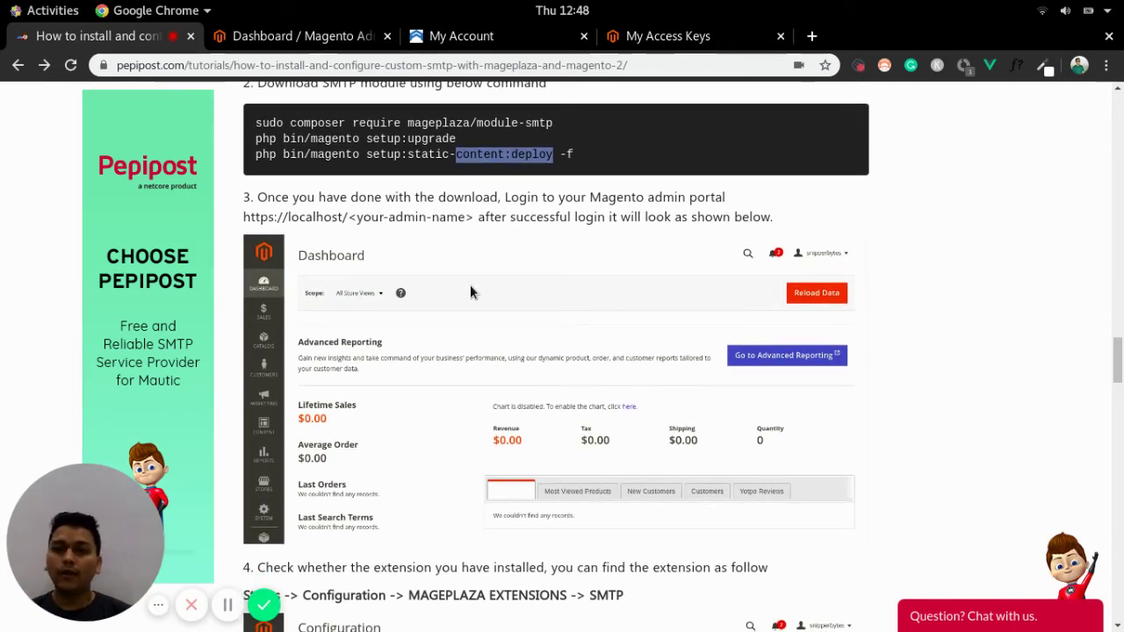
{"action": "scroll", "coordinate": [471, 290], "scroll_direction": "up", "scroll_amount": 1}
{"action": "scroll", "coordinate": [470, 285], "scroll_direction": "up", "scroll_amount": 5}
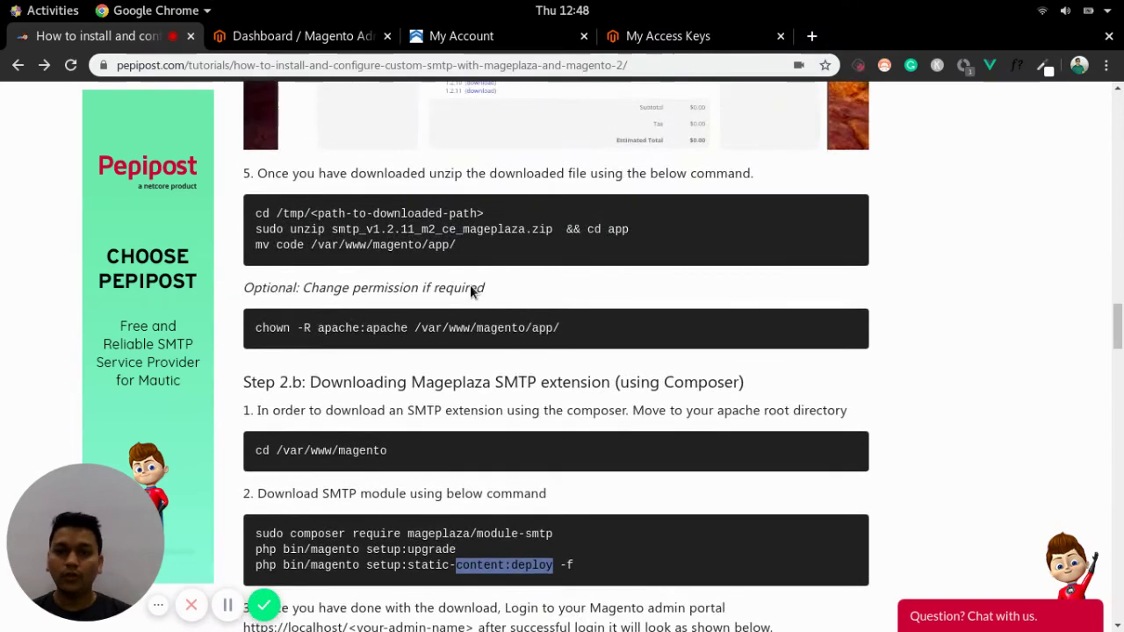
{"action": "scroll", "coordinate": [470, 284], "scroll_direction": "up", "scroll_amount": 3}
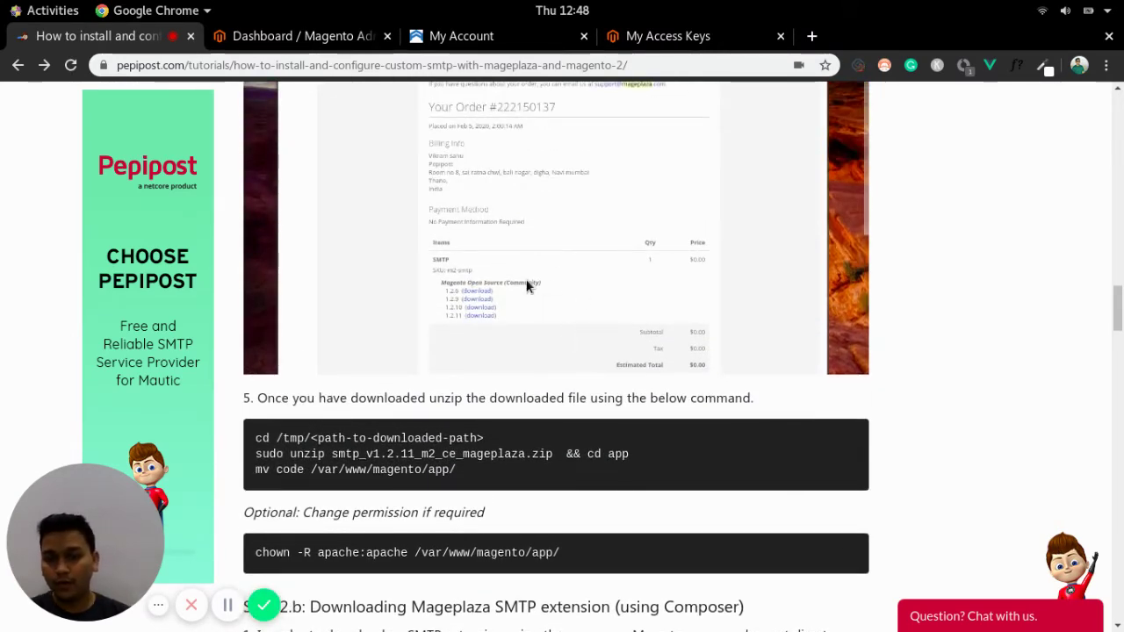
{"action": "scroll", "coordinate": [527, 283], "scroll_direction": "down", "scroll_amount": 6}
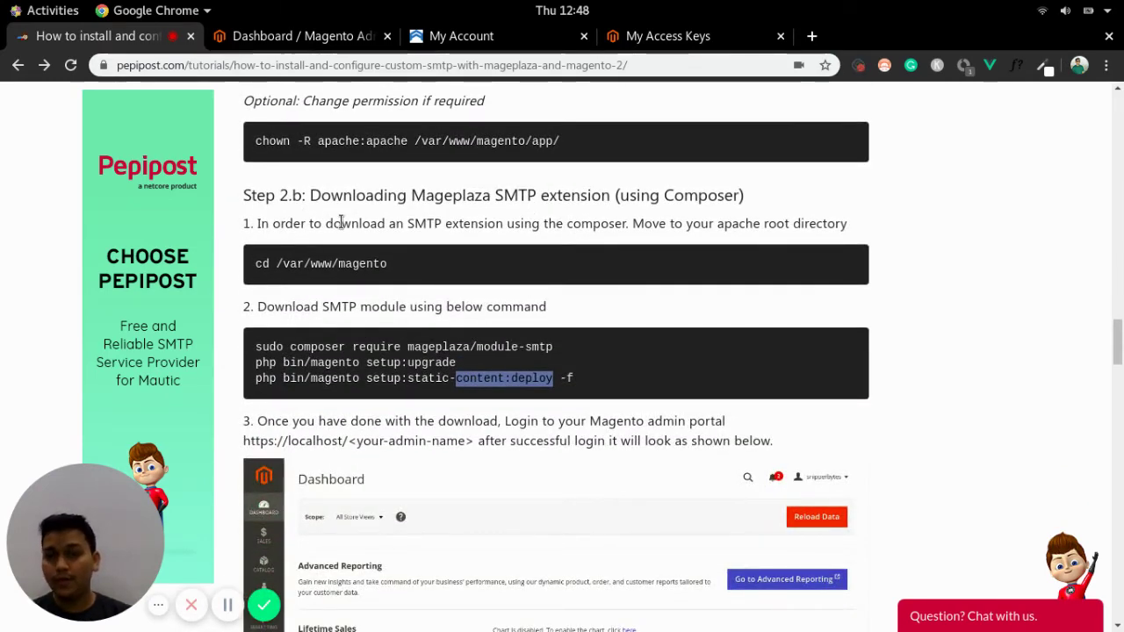
{"action": "scroll", "coordinate": [436, 286], "scroll_direction": "down", "scroll_amount": 1}
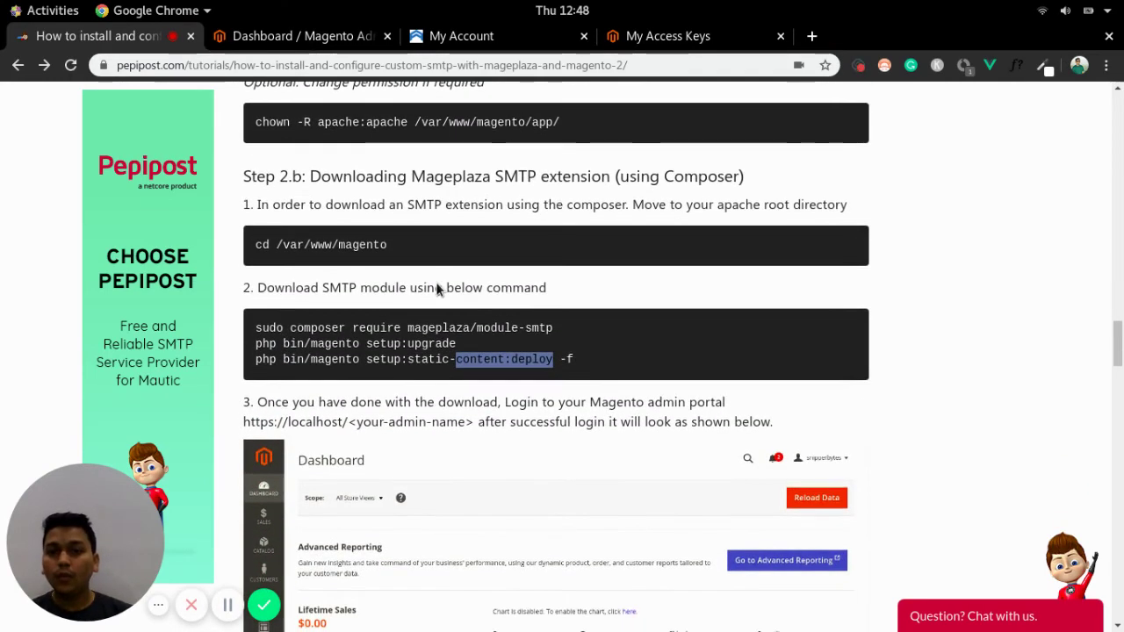
{"action": "scroll", "coordinate": [448, 289], "scroll_direction": "up", "scroll_amount": 3}
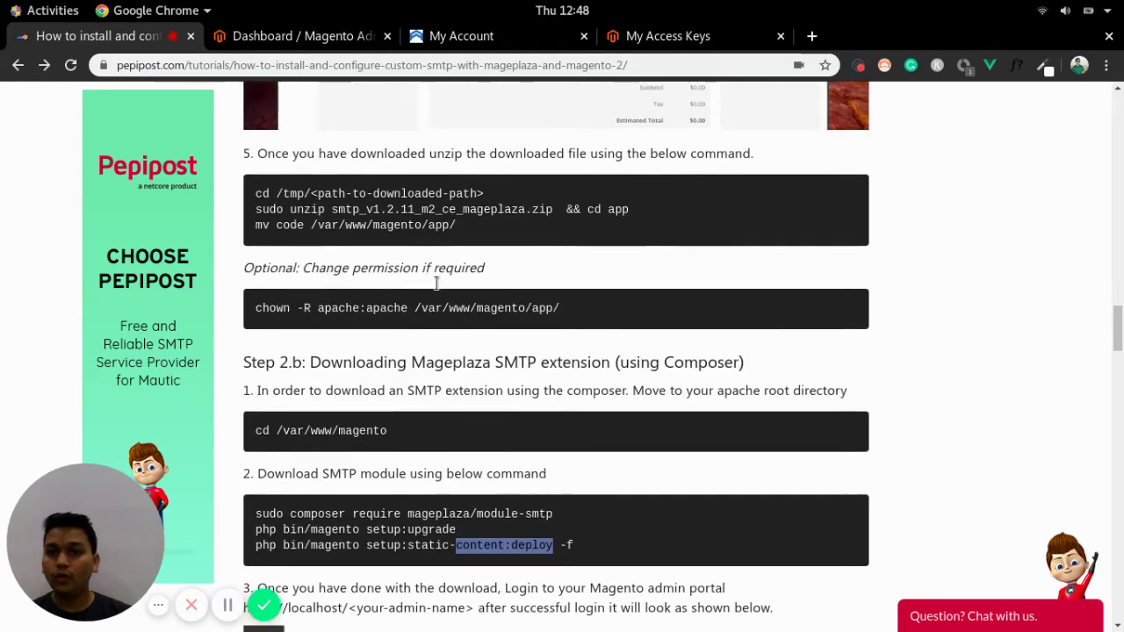
{"action": "scroll", "coordinate": [487, 309], "scroll_direction": "down", "scroll_amount": 3}
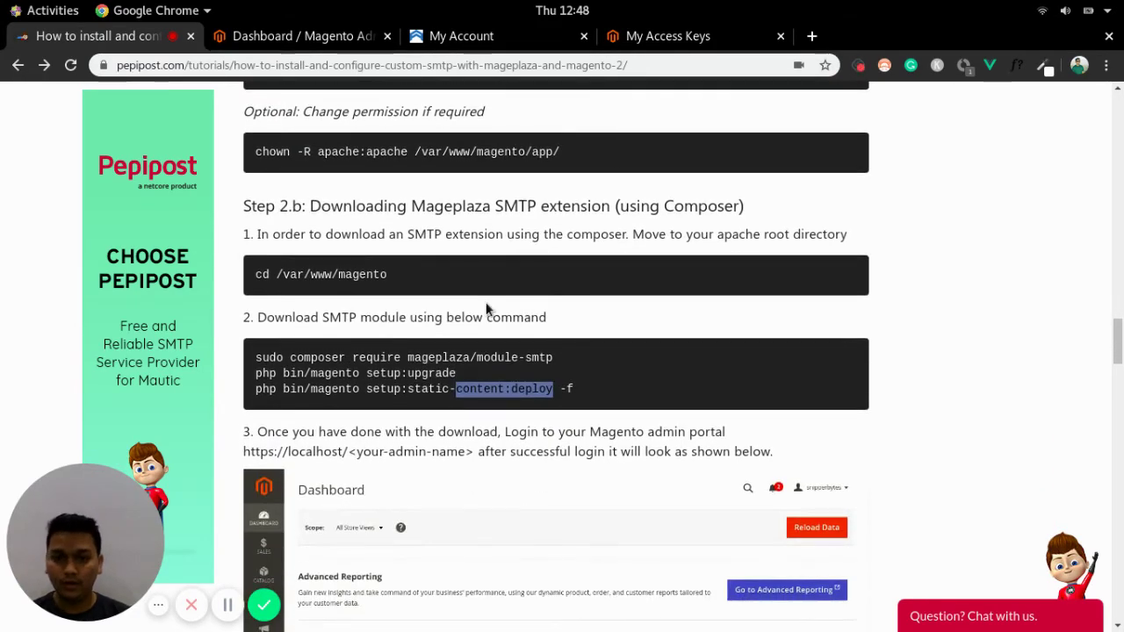
{"action": "scroll", "coordinate": [487, 309], "scroll_direction": "down", "scroll_amount": 6}
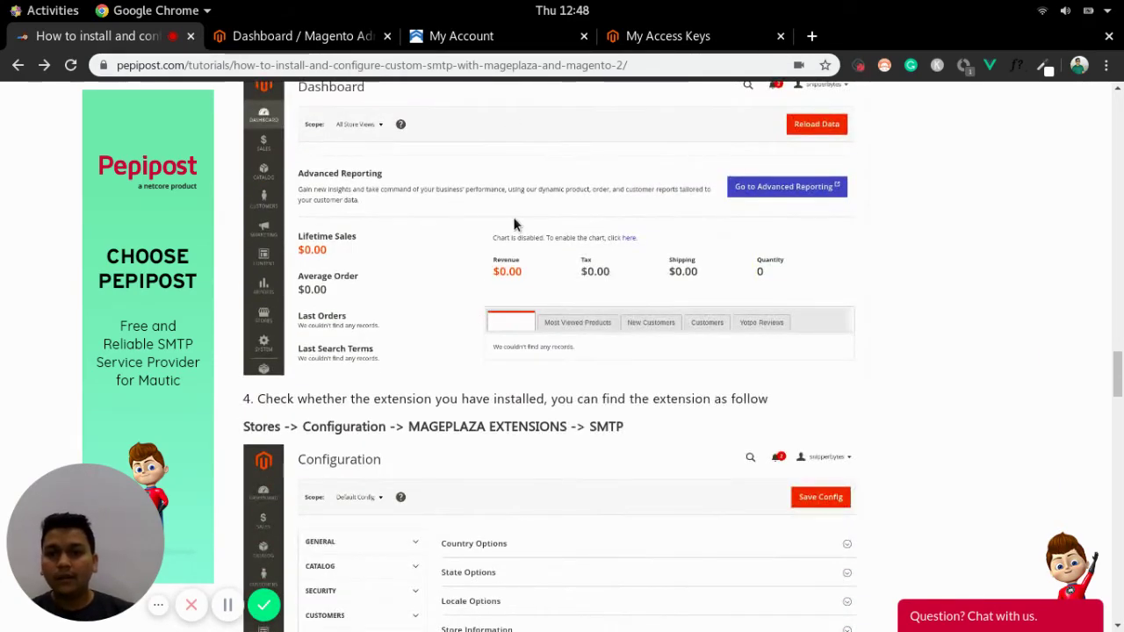
{"action": "scroll", "coordinate": [562, 278], "scroll_direction": "down", "scroll_amount": 3}
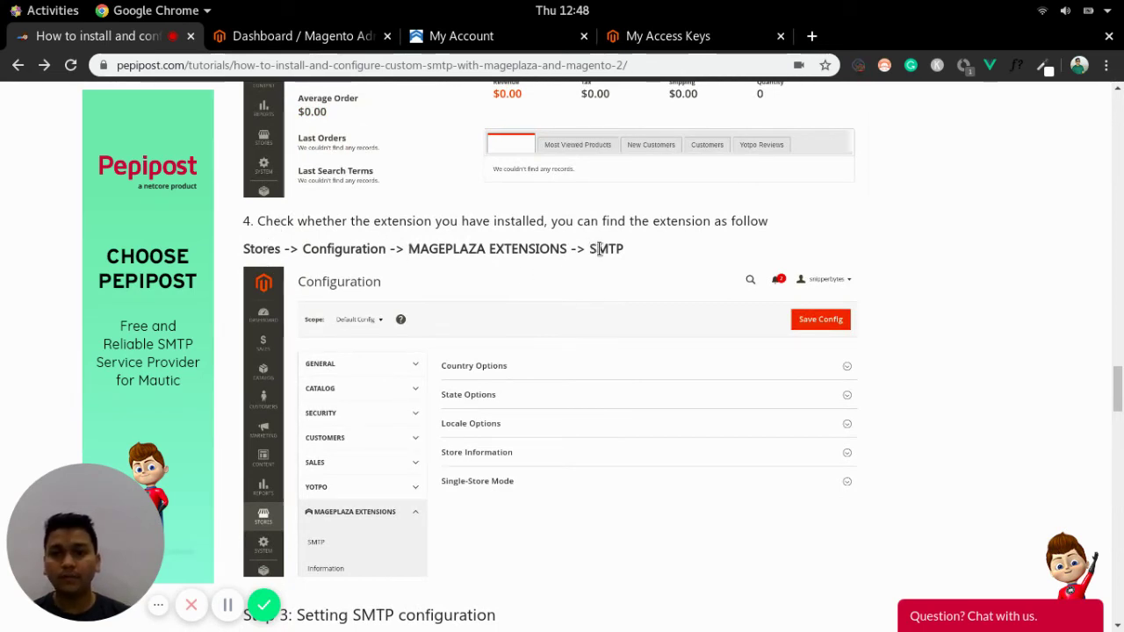
Go to Stores > Configuration and open the Mageplaza Extensions > SMTP settings page.
{"action": "left_click", "coordinate": [318, 42]}
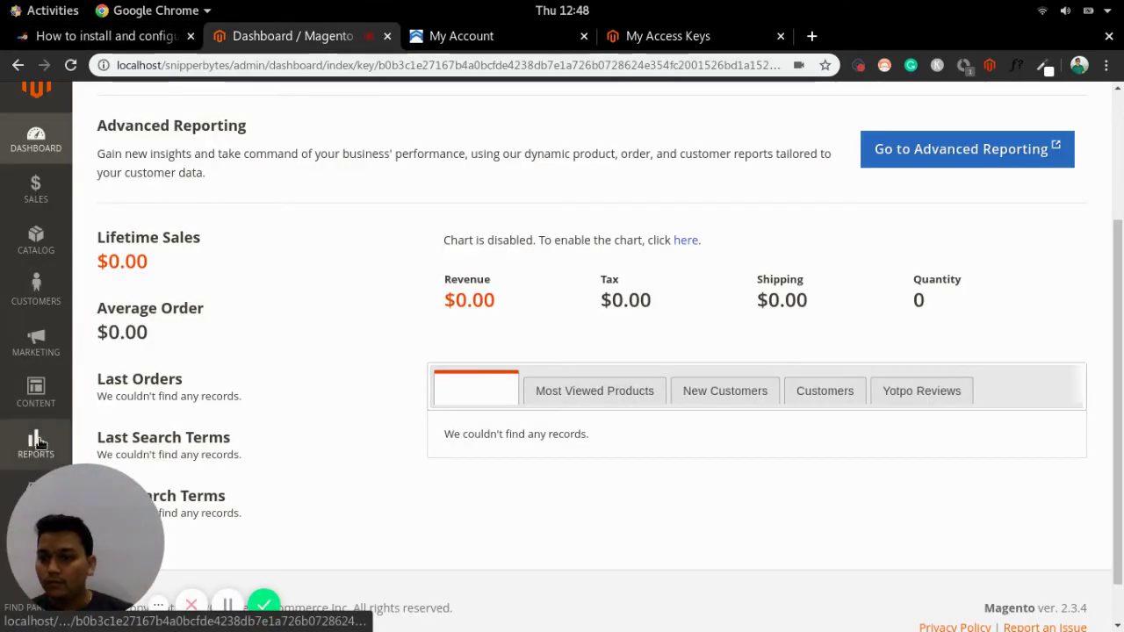
{"action": "left_click_drag", "start_coordinate": [113, 513], "coordinate": [525, 467]}
{"action": "left_click", "coordinate": [36, 496]}
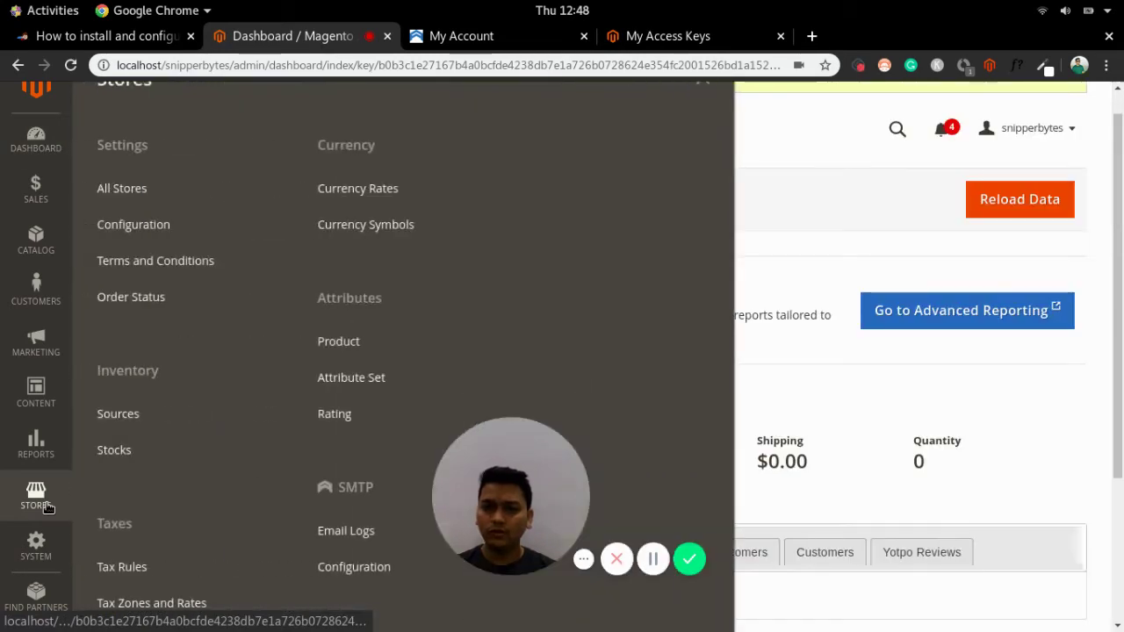
{"action": "left_click", "coordinate": [165, 229]}
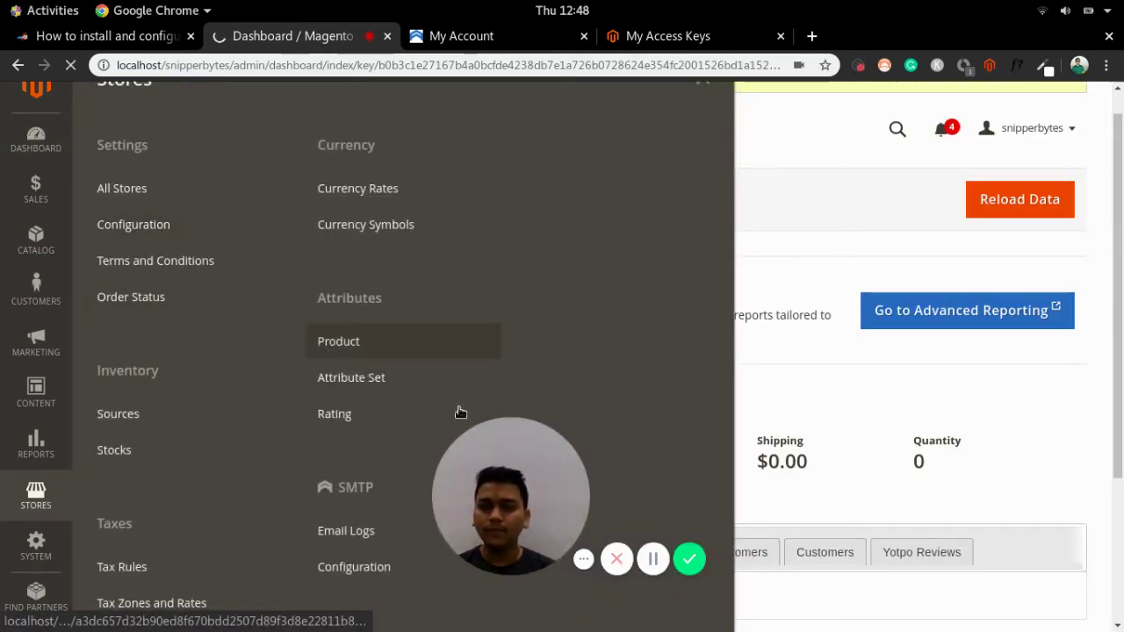
{"action": "mouse_move", "coordinate": [498, 457]}
{"action": "left_click_drag", "start_coordinate": [498, 456], "coordinate": [966, 134]}
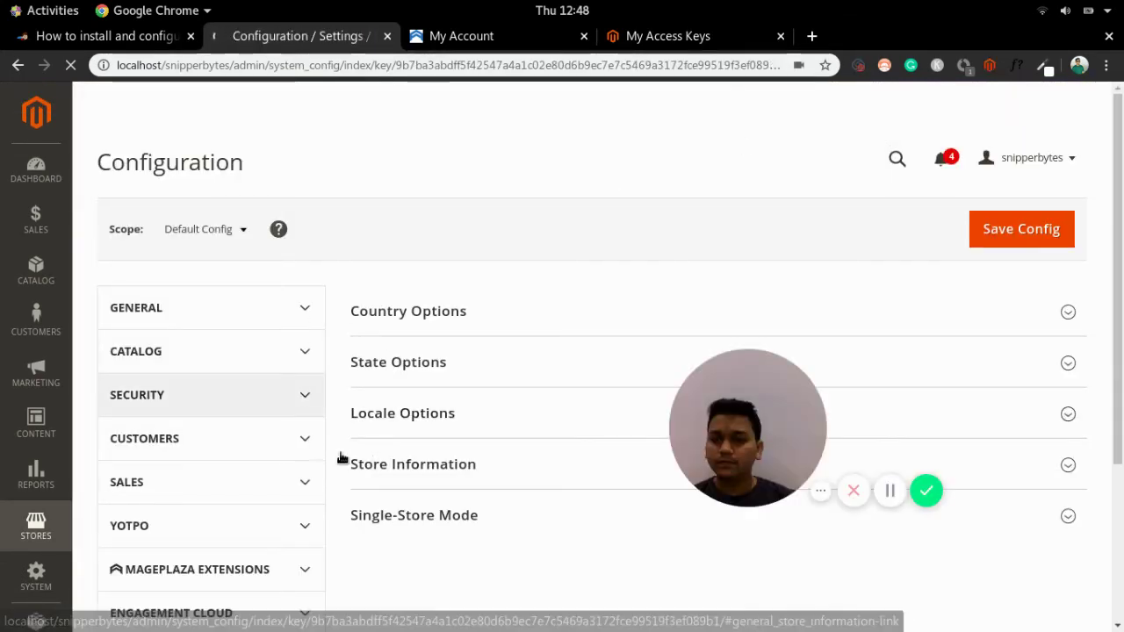
{"action": "scroll", "coordinate": [190, 457], "scroll_direction": "down", "scroll_amount": 5}
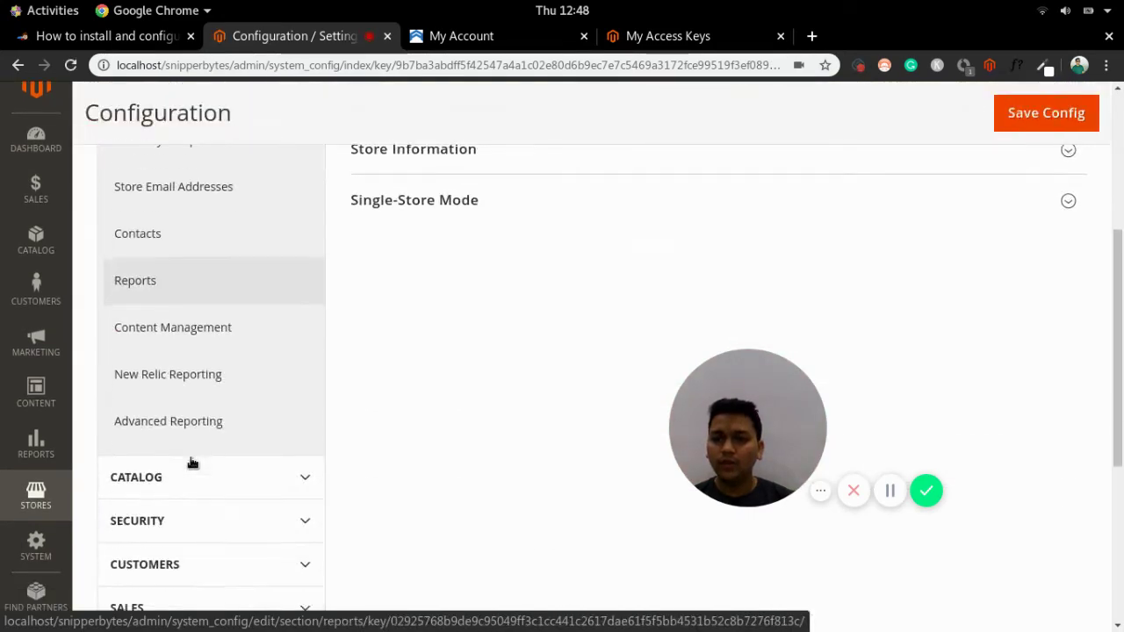
{"action": "left_click_drag", "start_coordinate": [745, 395], "coordinate": [891, 487]}
{"action": "scroll", "coordinate": [158, 449], "scroll_direction": "down", "scroll_amount": 4}
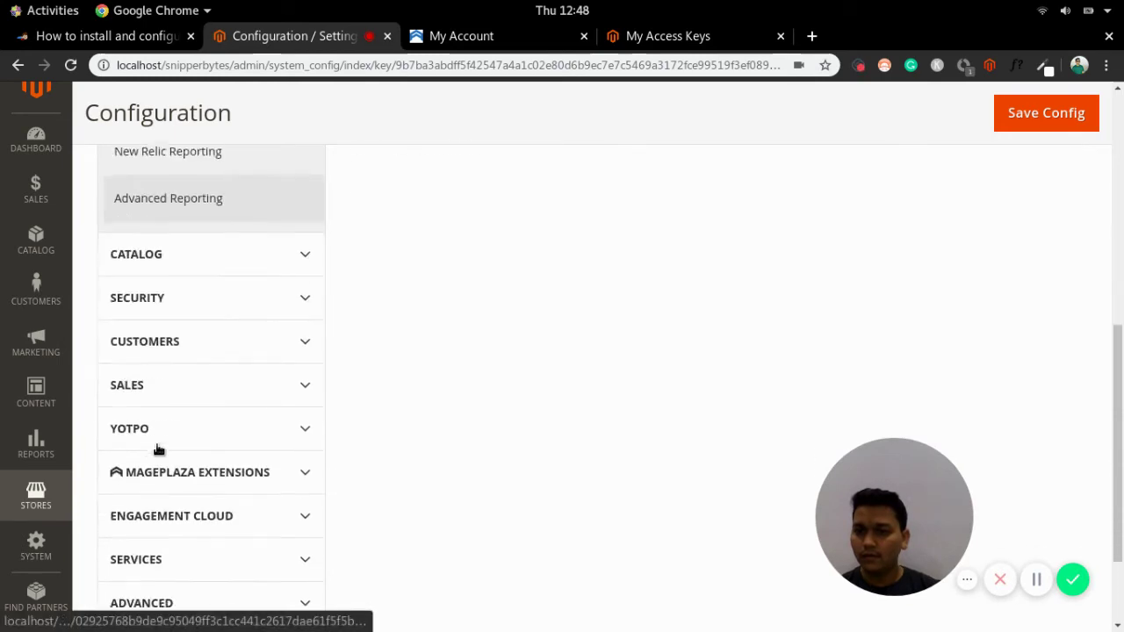
{"action": "left_click", "coordinate": [261, 349]}
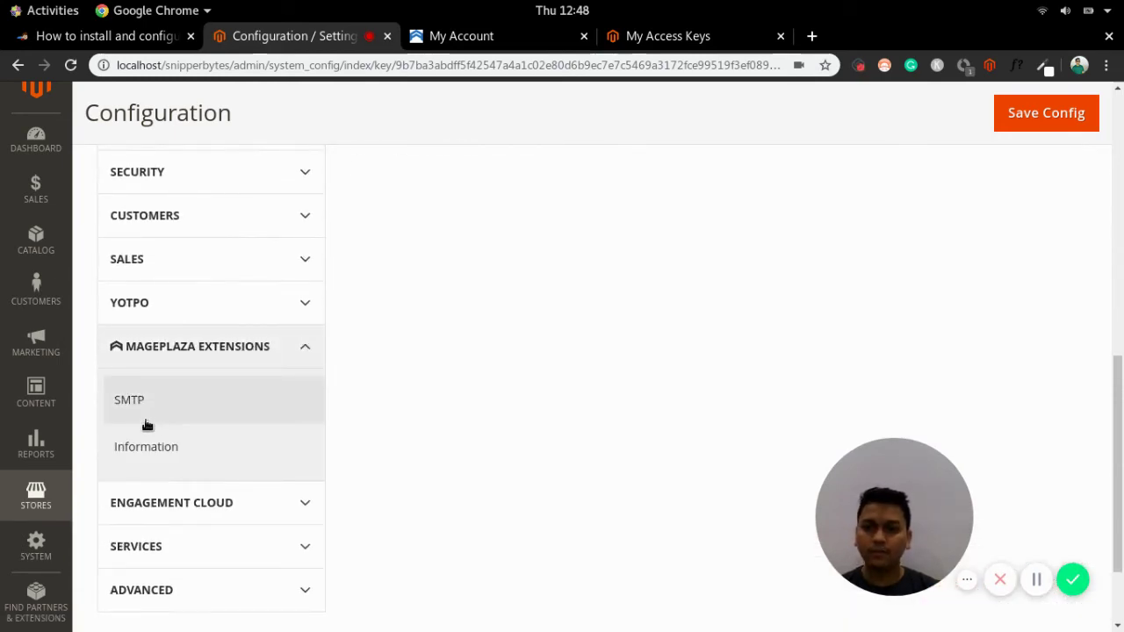
{"action": "left_click", "coordinate": [140, 411]}
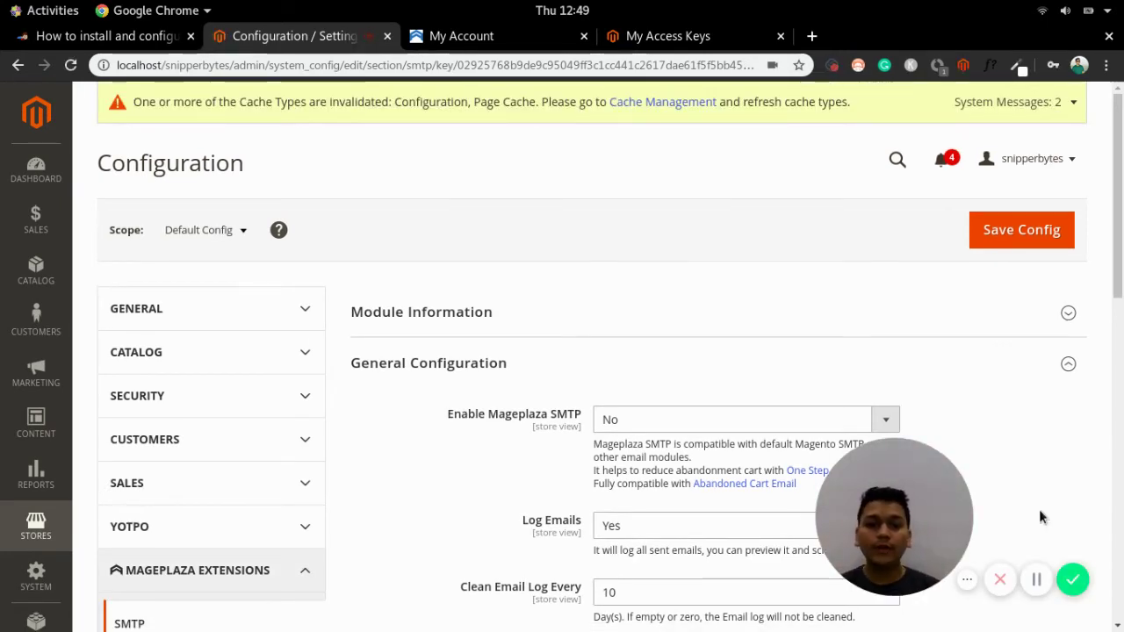
Expand the Send Test Email section on the SMTP settings page.
{"action": "left_click_drag", "start_coordinate": [899, 520], "coordinate": [664, 468]}
{"action": "left_click_drag", "start_coordinate": [342, 395], "coordinate": [110, 441]}
{"action": "scroll", "coordinate": [645, 605], "scroll_direction": "down", "scroll_amount": 3}
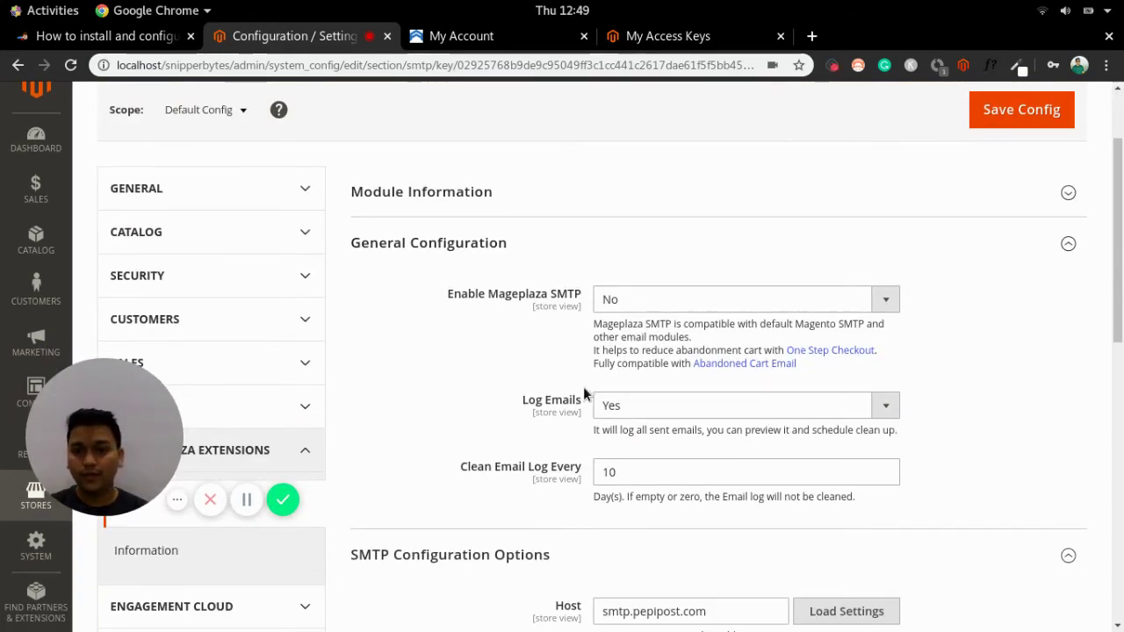
{"action": "scroll", "coordinate": [583, 386], "scroll_direction": "down", "scroll_amount": 5}
{"action": "scroll", "coordinate": [527, 395], "scroll_direction": "up", "scroll_amount": 3}
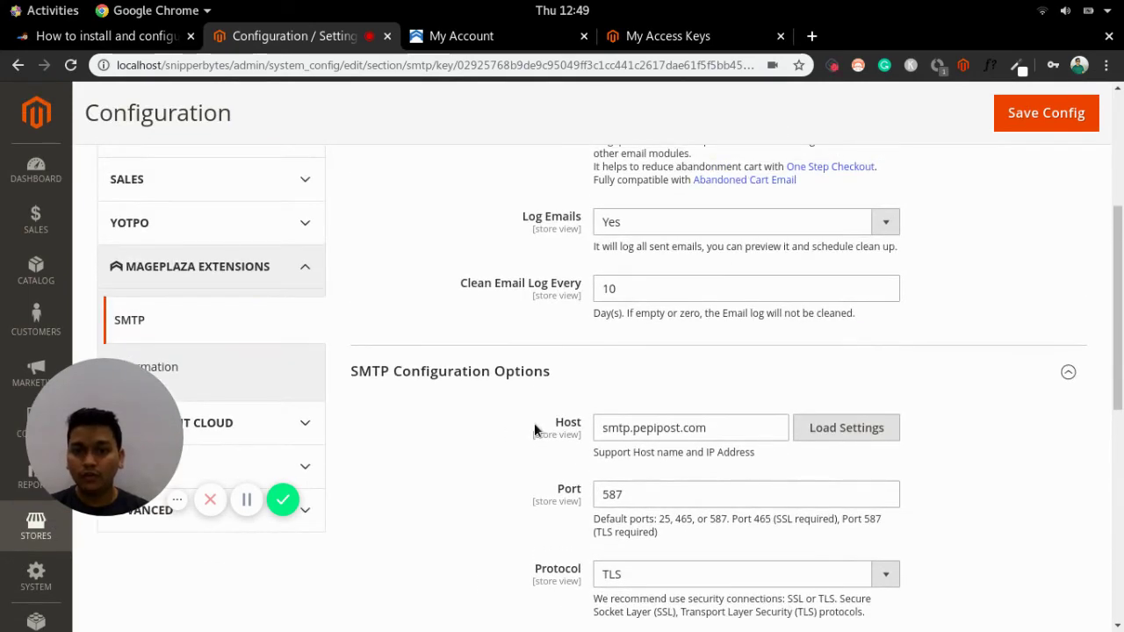
{"action": "scroll", "coordinate": [533, 426], "scroll_direction": "down", "scroll_amount": 8}
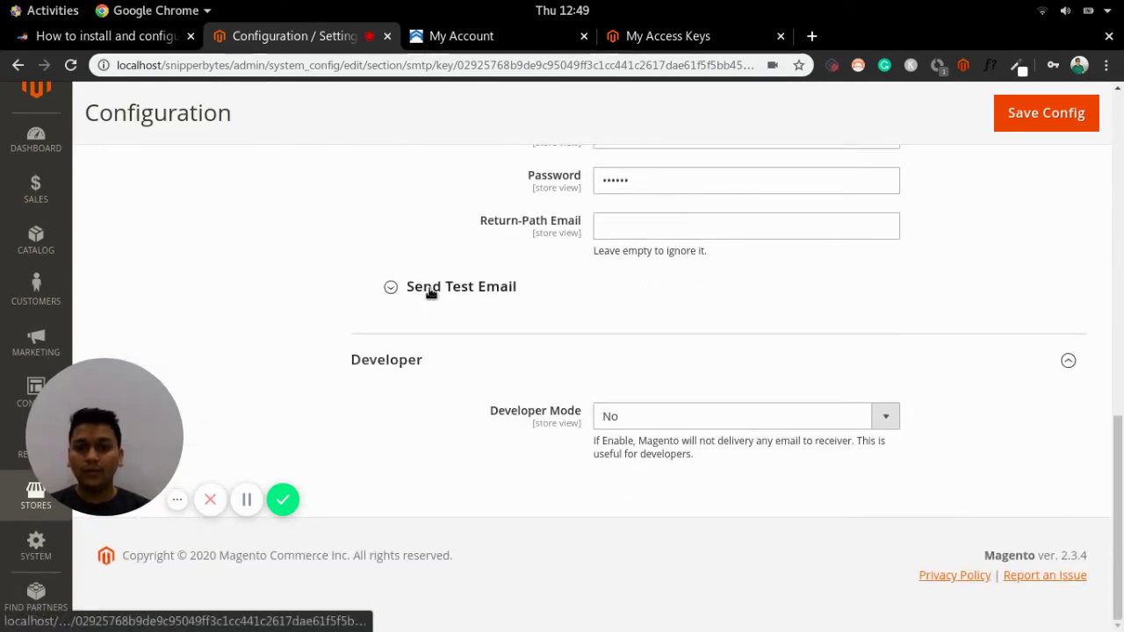
{"action": "left_click", "coordinate": [432, 297]}
{"action": "scroll", "coordinate": [460, 396], "scroll_direction": "up", "scroll_amount": 5}
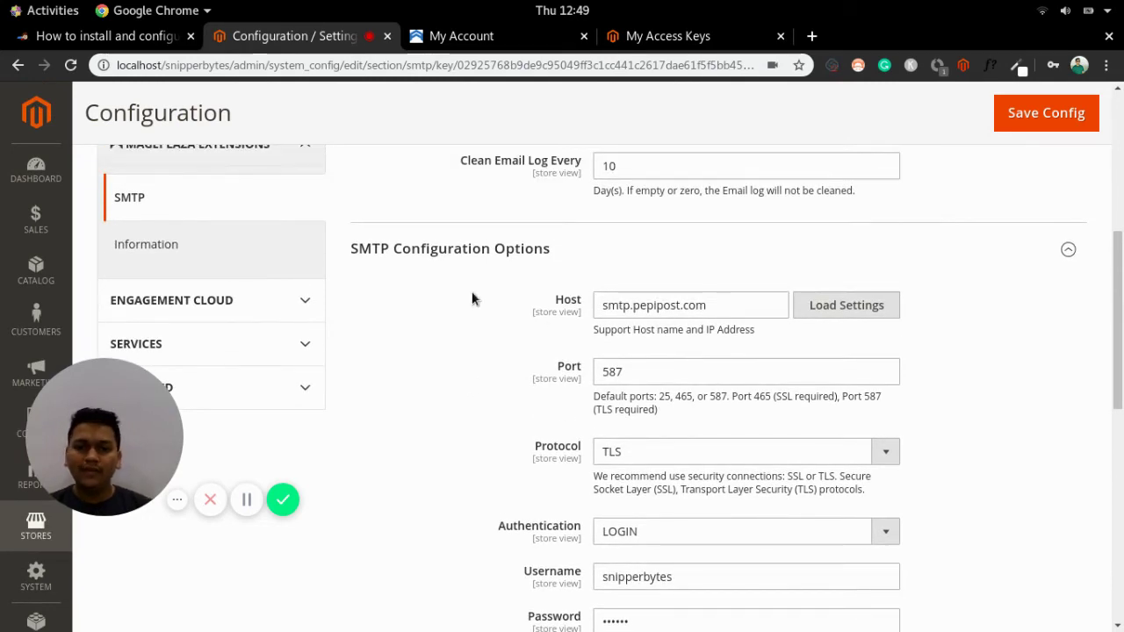
Bring the browser forward and switch to the Pepipost tutorial.
{"action": "left_click_drag", "start_coordinate": [138, 409], "coordinate": [109, 522]}
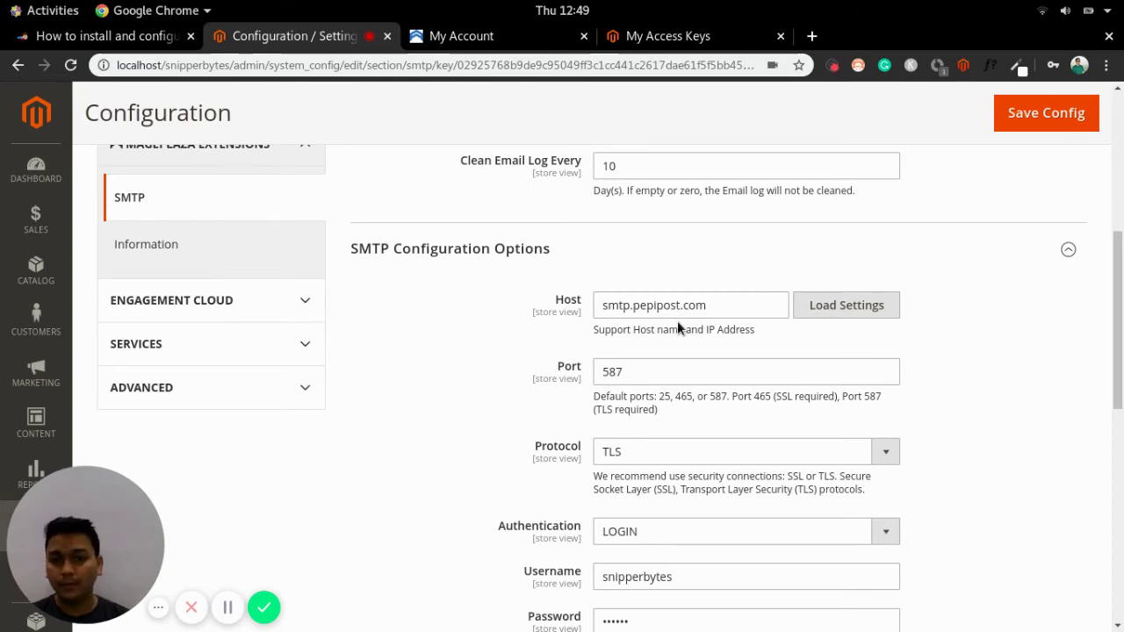
{"action": "mouse_move", "coordinate": [2, 2]}
{"action": "left_click", "coordinate": [390, 217]}
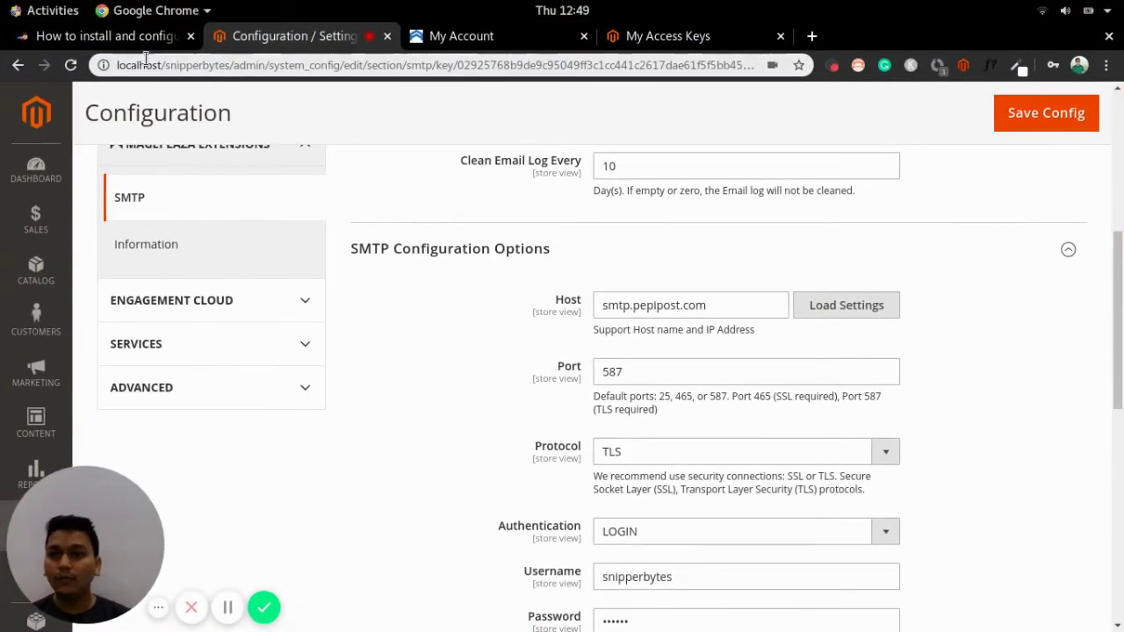
{"action": "left_click", "coordinate": [129, 39]}
Read the tutorial's Step 3 SMTP configuration, then return to the Magento configuration tab.
{"action": "scroll", "coordinate": [513, 412], "scroll_direction": "down", "scroll_amount": 3}
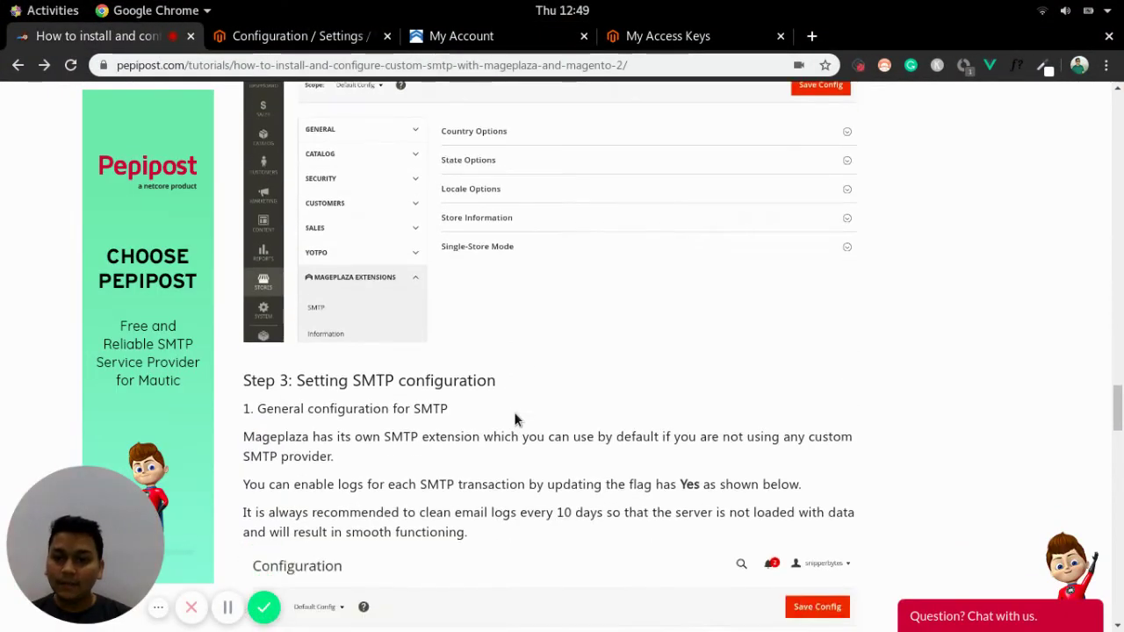
{"action": "left_click", "coordinate": [278, 37]}
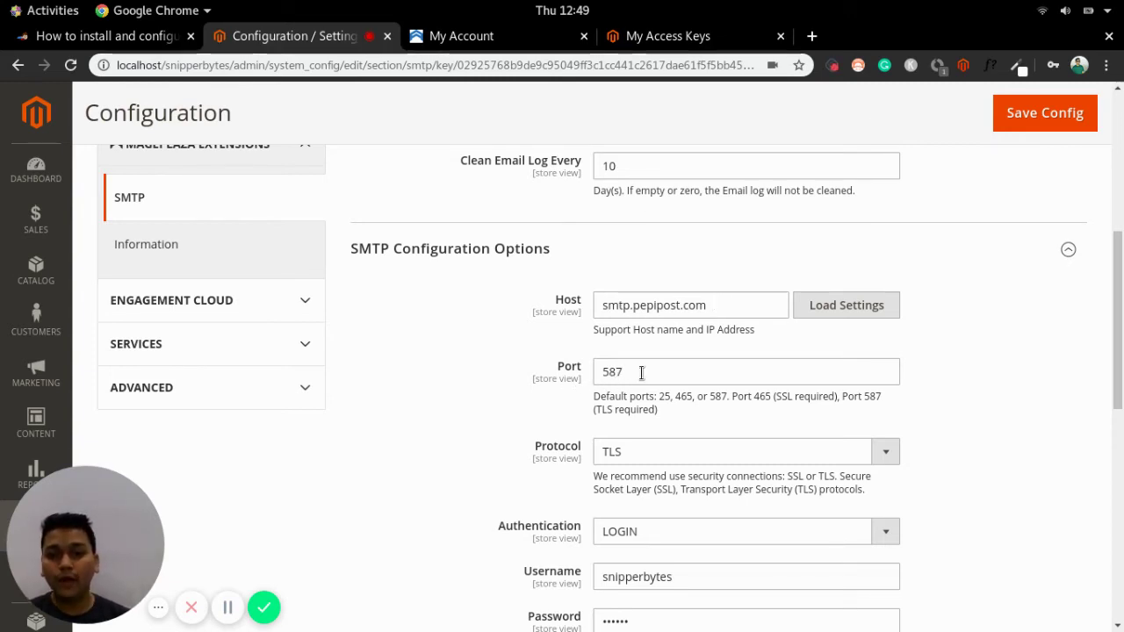
Confirm port 587 and keep LOGIN as the SMTP authentication method.
{"action": "scroll", "coordinate": [642, 373], "scroll_direction": "down", "scroll_amount": 3}
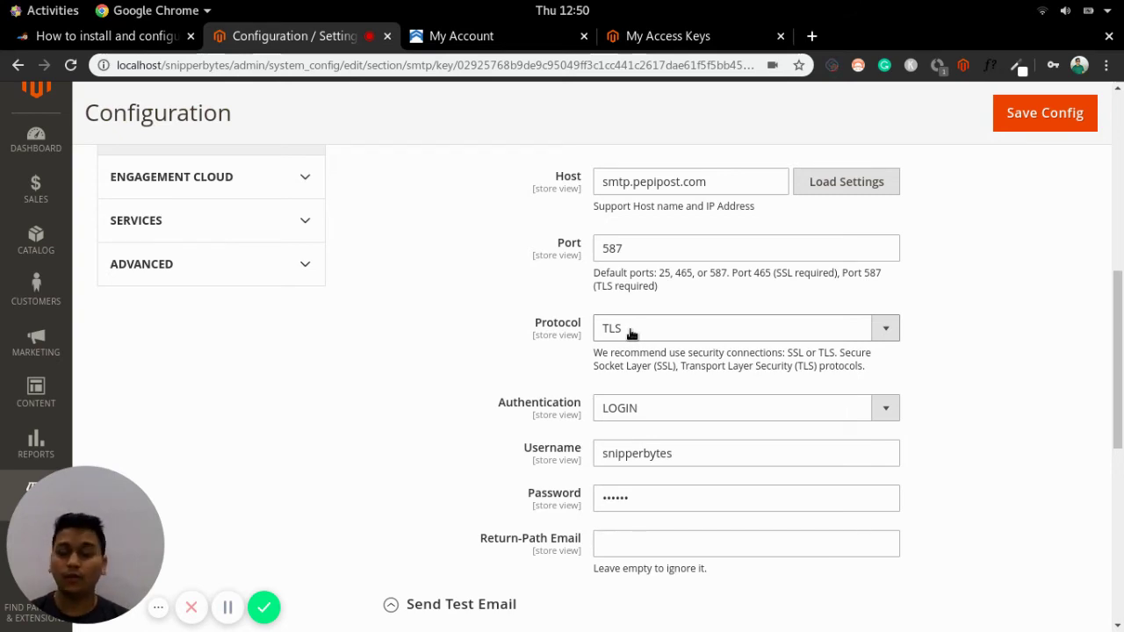
{"action": "double_click", "coordinate": [637, 247]}
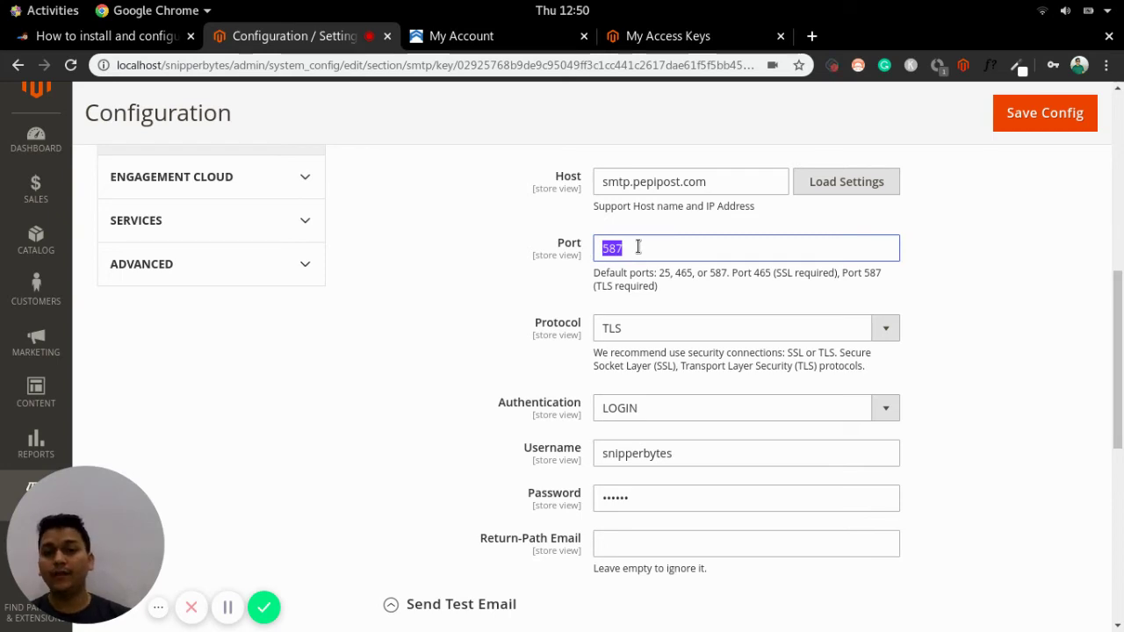
{"action": "left_click", "coordinate": [426, 304]}
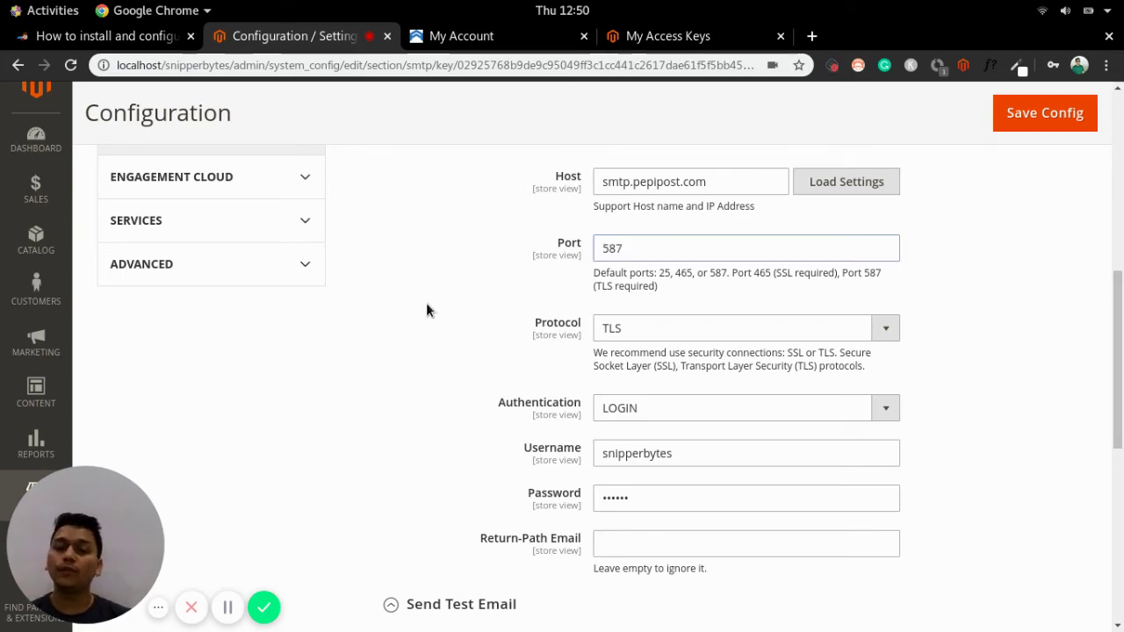
{"action": "scroll", "coordinate": [463, 355], "scroll_direction": "down", "scroll_amount": 2}
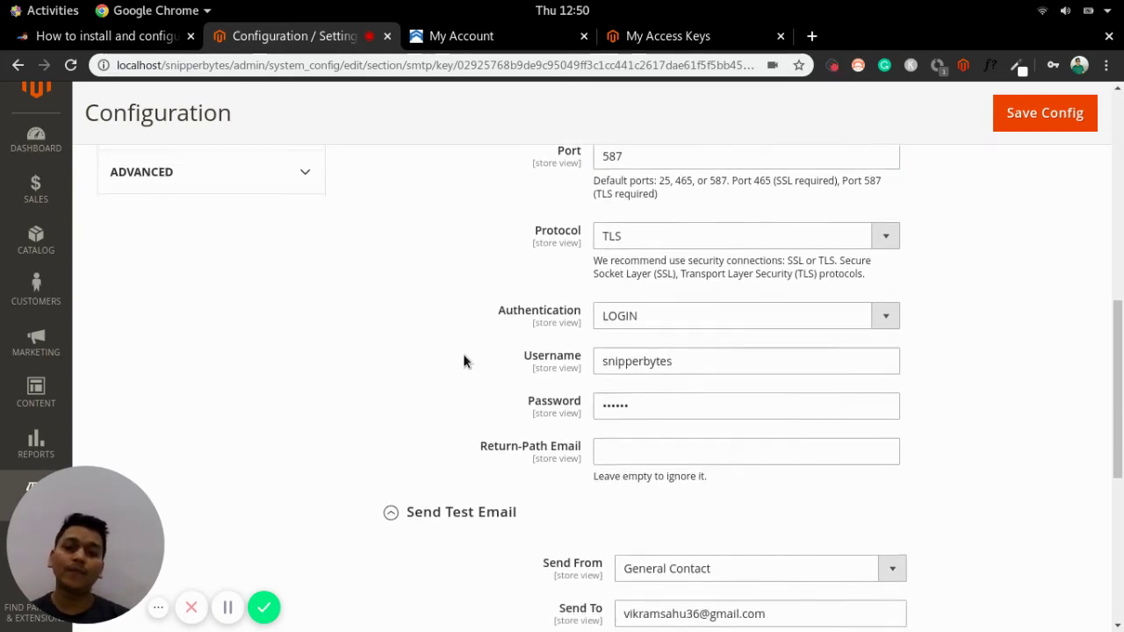
{"action": "left_click", "coordinate": [667, 313]}
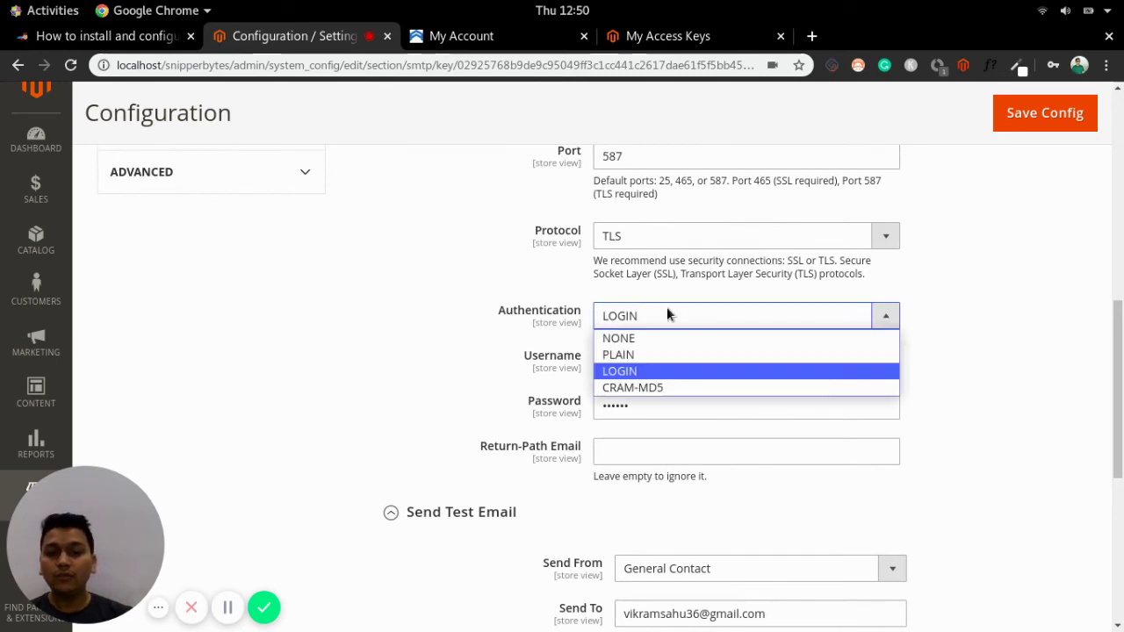
{"action": "left_click", "coordinate": [644, 372]}
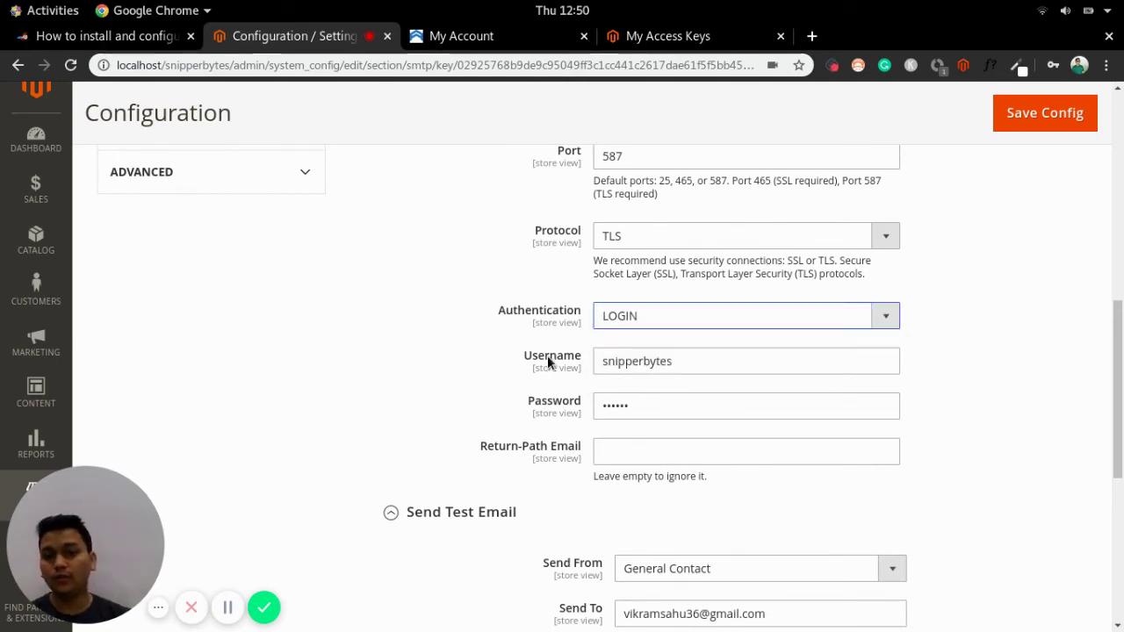
Check the SMTP username value and collapse the Send Test Email section.
{"action": "scroll", "coordinate": [545, 364], "scroll_direction": "down", "scroll_amount": 1}
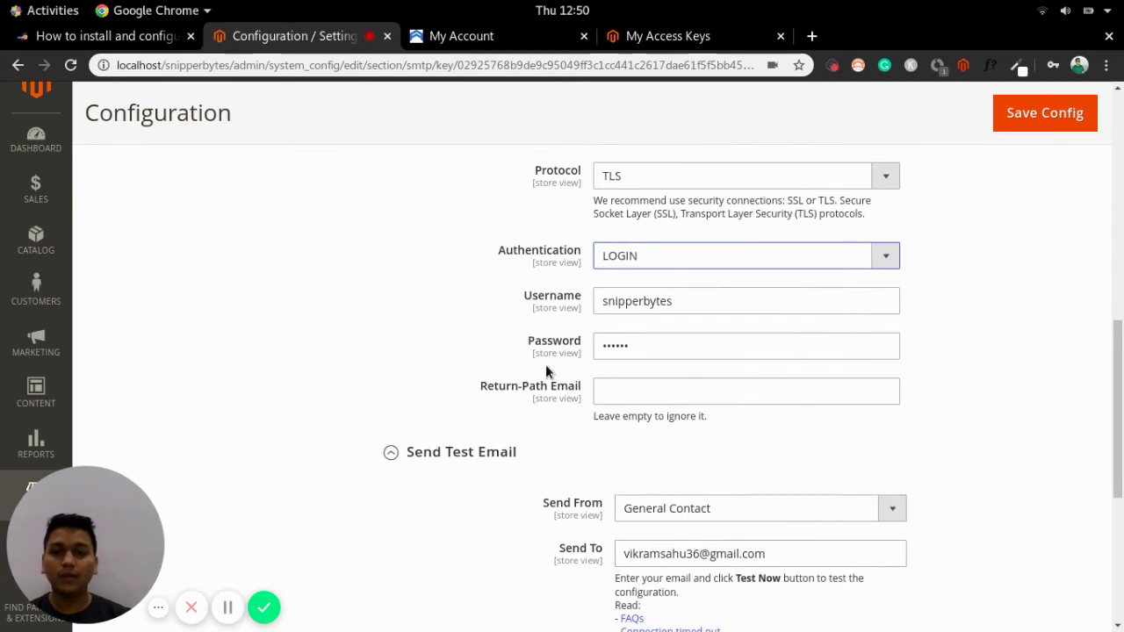
{"action": "double_click", "coordinate": [638, 303]}
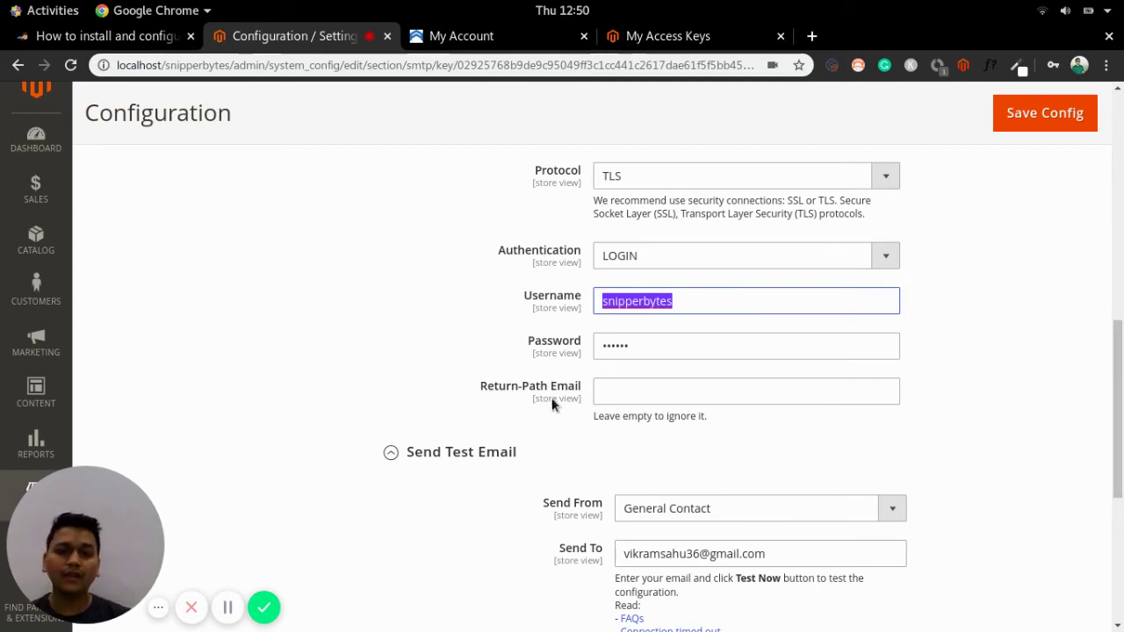
{"action": "left_click", "coordinate": [428, 453]}
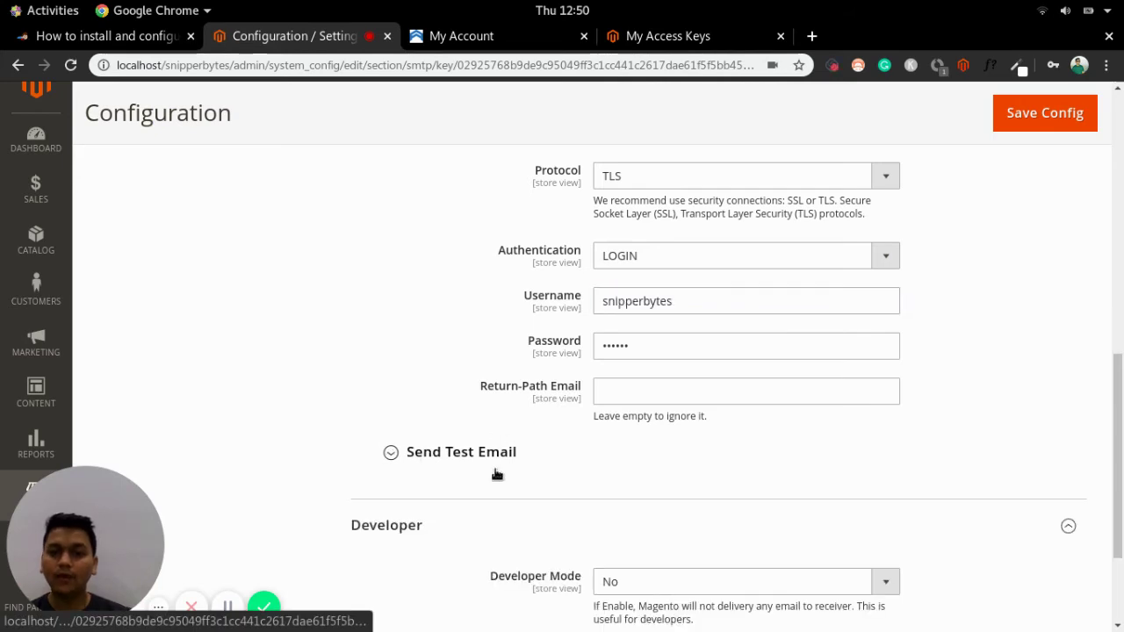
Expand Send Test Email, keep General Contact as sender, and return to the tutorial.
{"action": "left_click", "coordinate": [451, 456]}
{"action": "scroll", "coordinate": [516, 482], "scroll_direction": "down", "scroll_amount": 1}
{"action": "scroll", "coordinate": [515, 482], "scroll_direction": "down", "scroll_amount": 1}
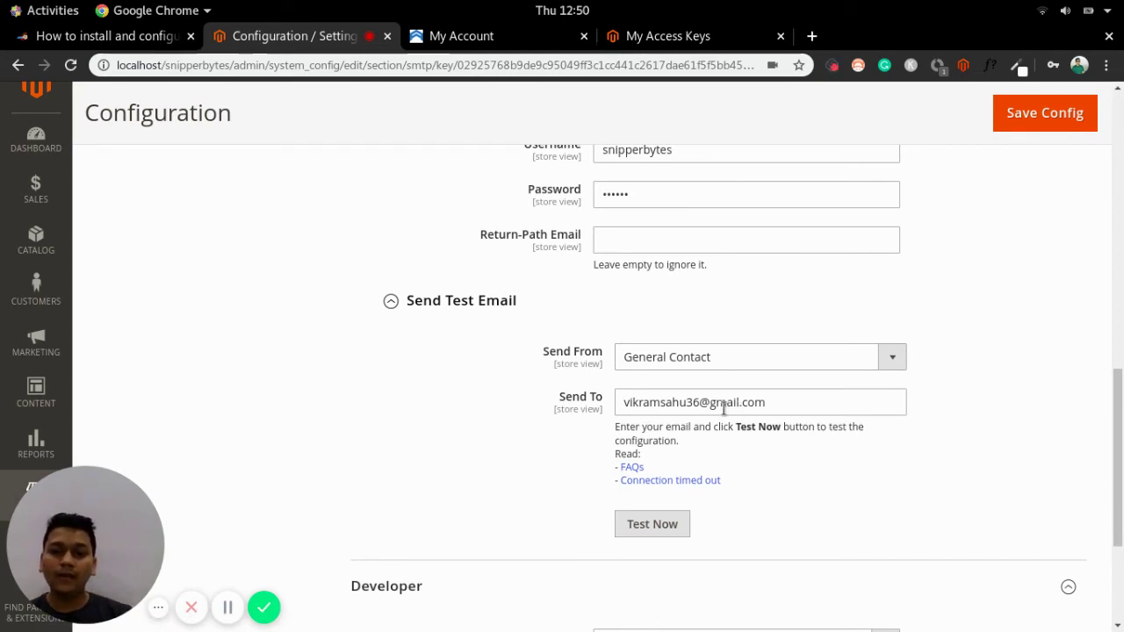
{"action": "left_click", "coordinate": [750, 365]}
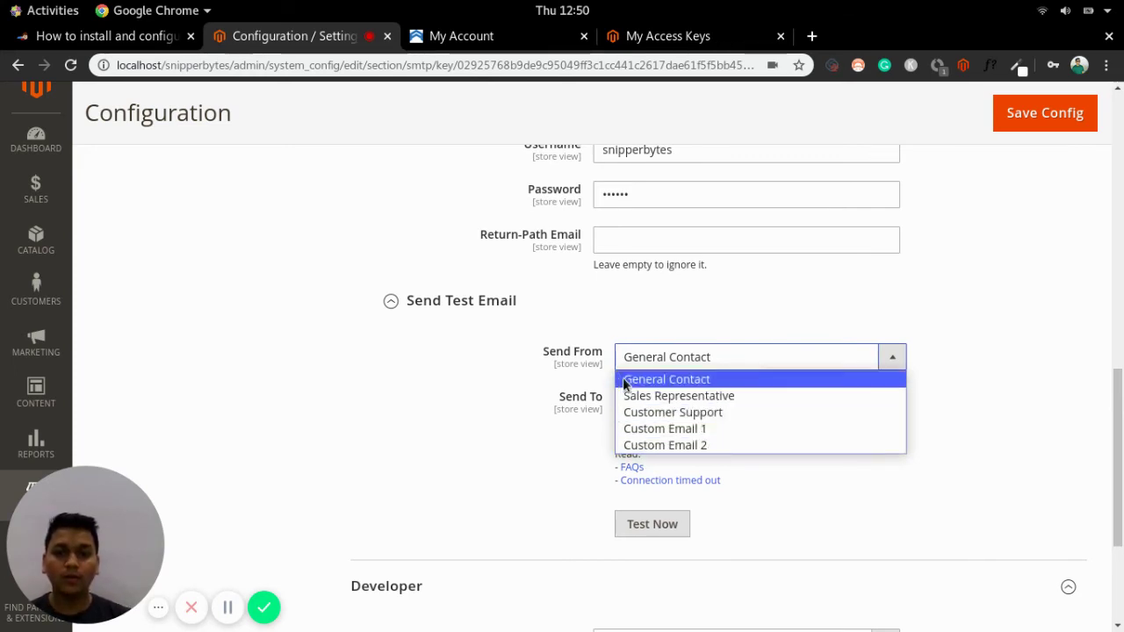
{"action": "left_click", "coordinate": [503, 409]}
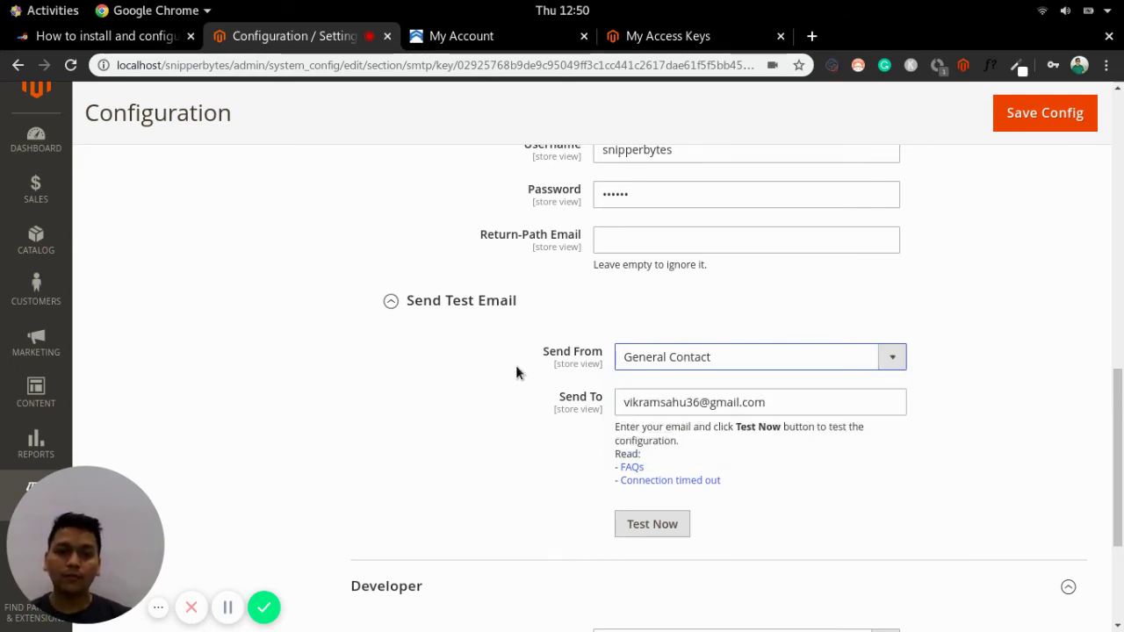
{"action": "left_click", "coordinate": [646, 365]}
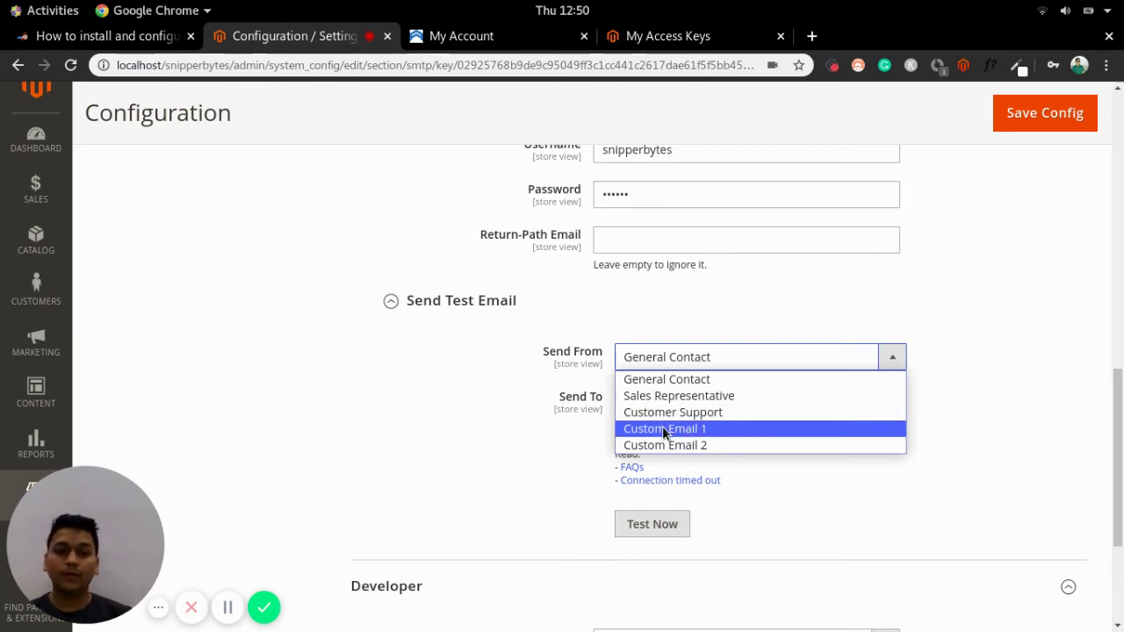
{"action": "left_click", "coordinate": [583, 446]}
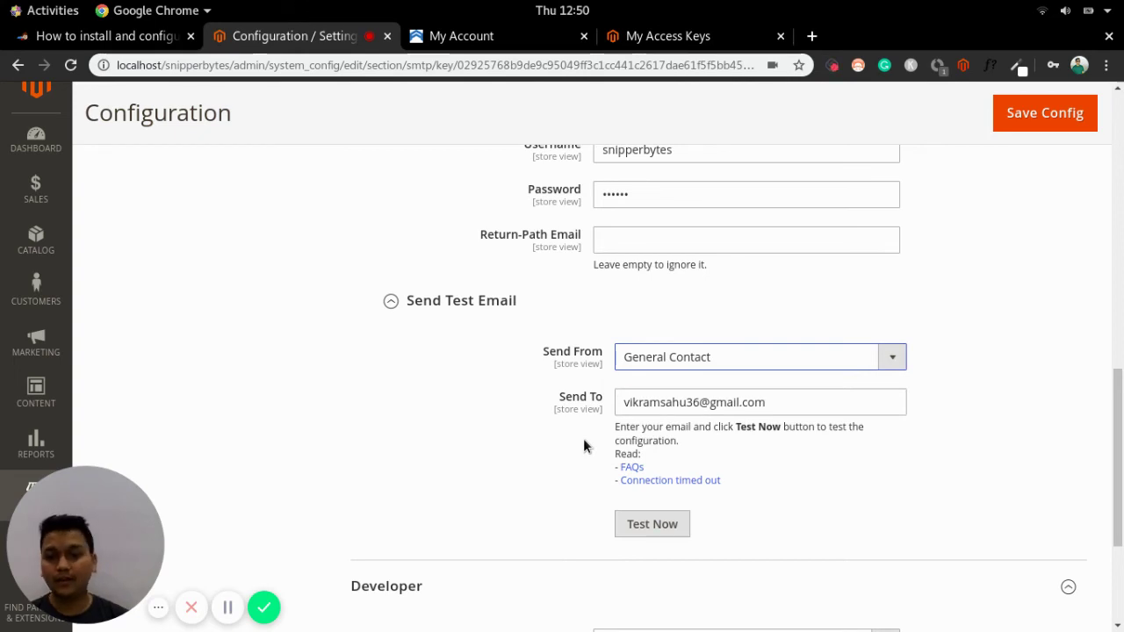
{"action": "scroll", "coordinate": [584, 446], "scroll_direction": "down", "scroll_amount": 1}
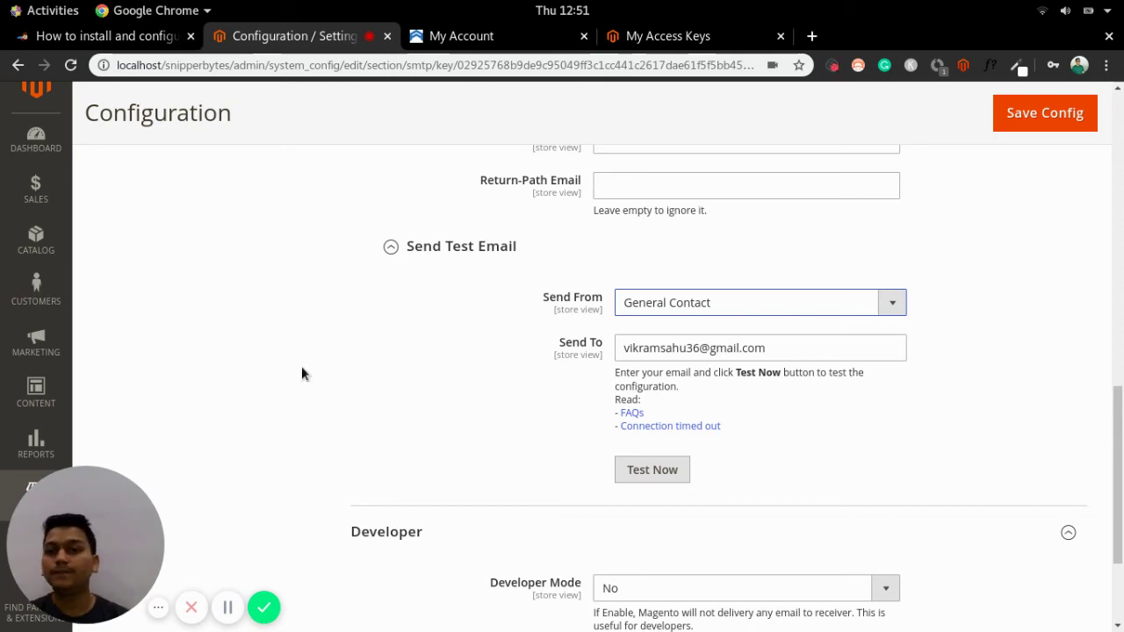
{"action": "left_click", "coordinate": [106, 36]}
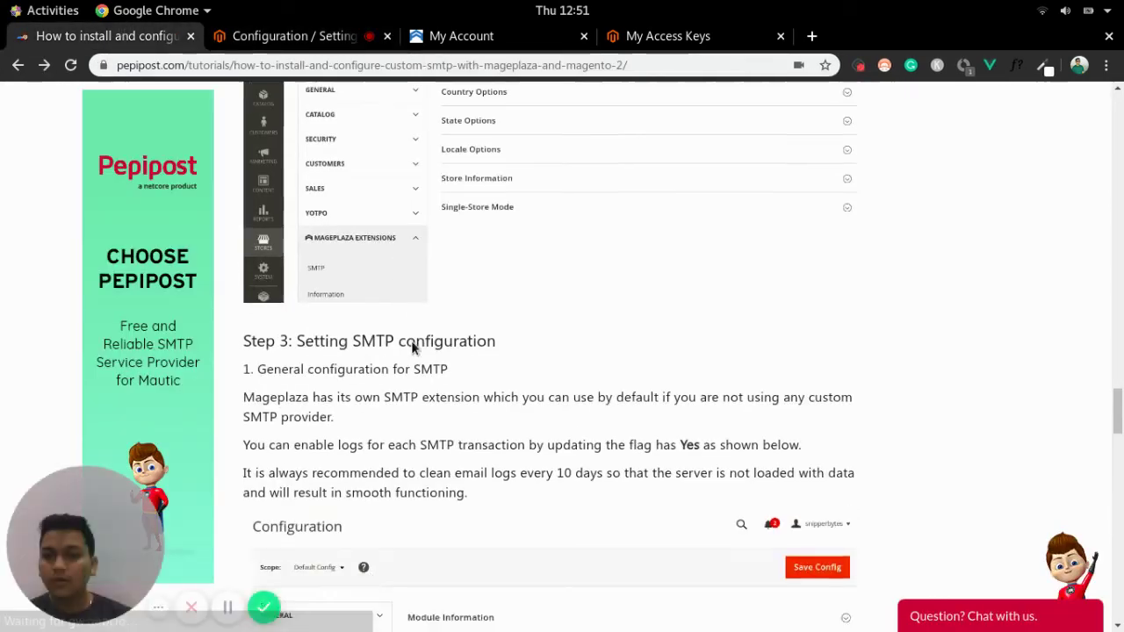
Read the Pepipost SMTP credentials and Step 4 from-address guidance, then return to Magento.
{"action": "scroll", "coordinate": [411, 341], "scroll_direction": "down", "scroll_amount": 10}
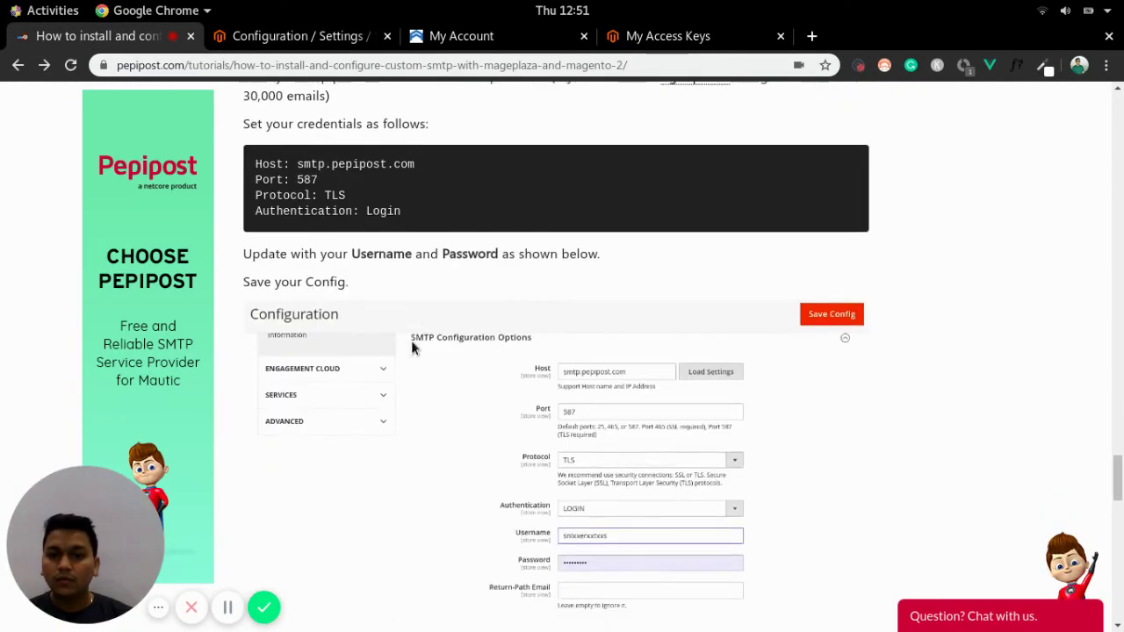
{"action": "left_click_drag", "start_coordinate": [298, 164], "coordinate": [414, 167]}
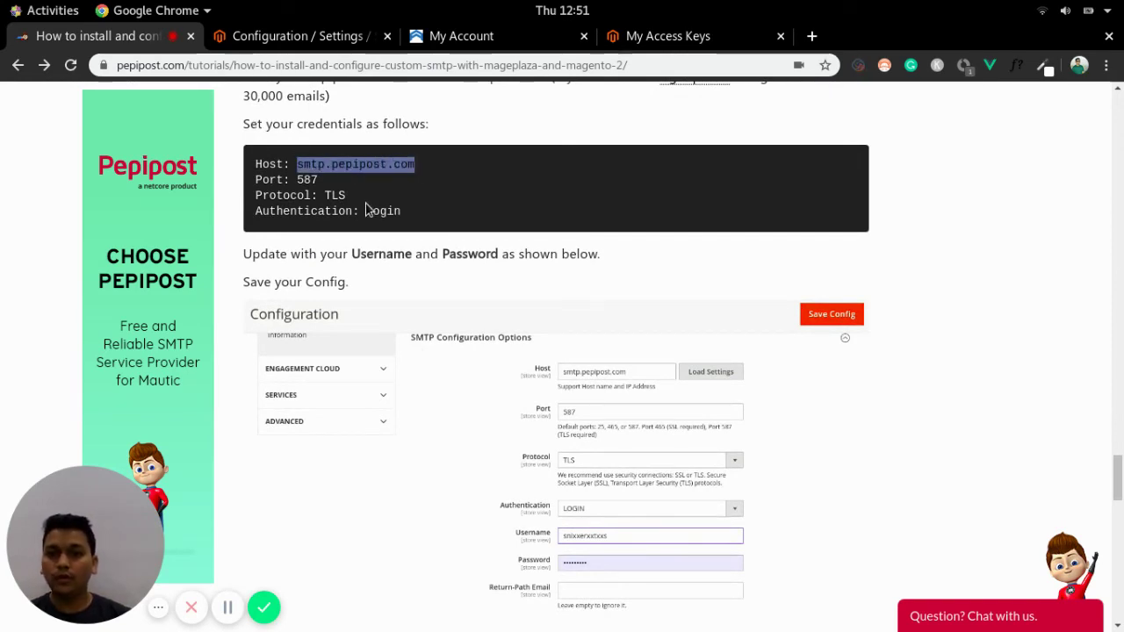
{"action": "scroll", "coordinate": [531, 222], "scroll_direction": "down", "scroll_amount": 4}
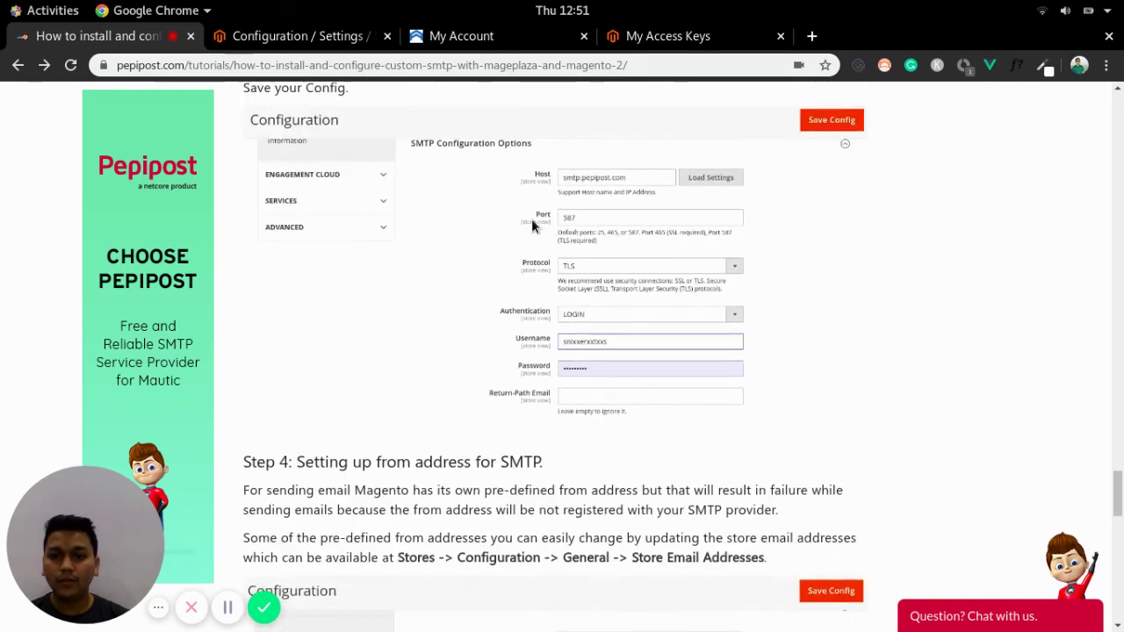
{"action": "scroll", "coordinate": [531, 226], "scroll_direction": "down", "scroll_amount": 2}
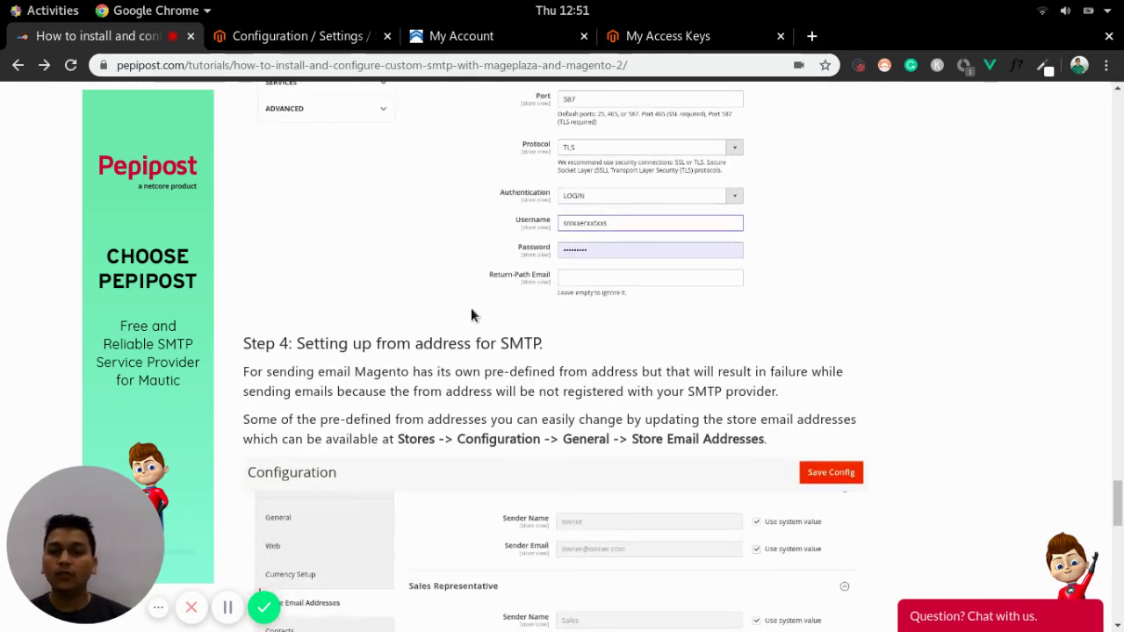
{"action": "scroll", "coordinate": [614, 298], "scroll_direction": "down", "scroll_amount": 1}
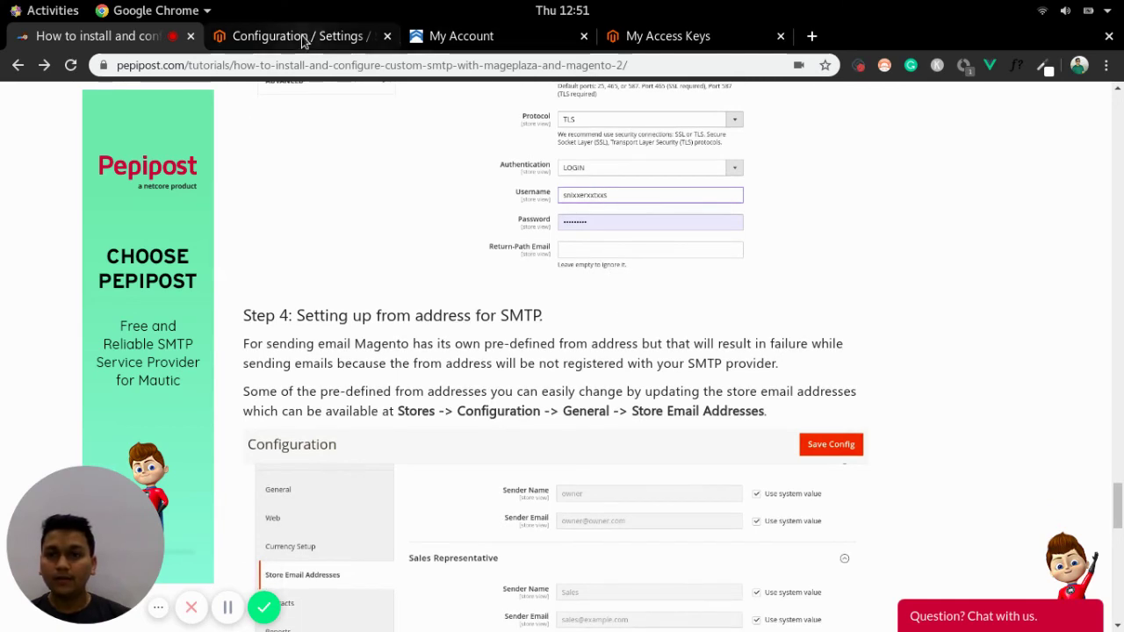
{"action": "left_click", "coordinate": [303, 36]}
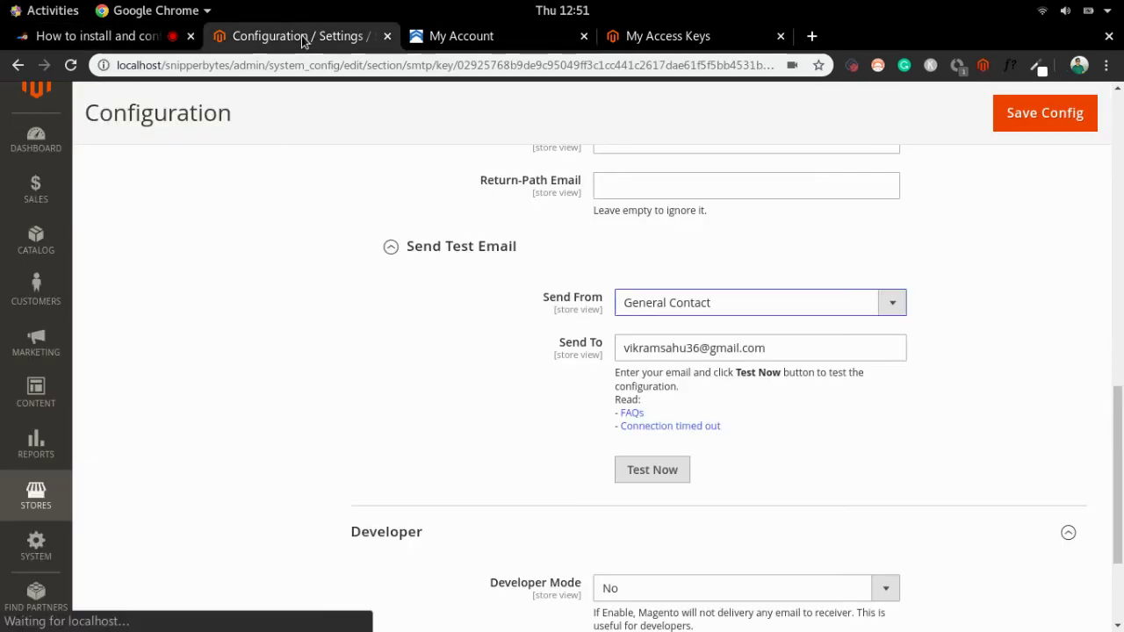
Keep General Contact as test sender and open General > Store Email Addresses.
{"action": "left_click", "coordinate": [676, 316]}
{"action": "left_click", "coordinate": [344, 400]}
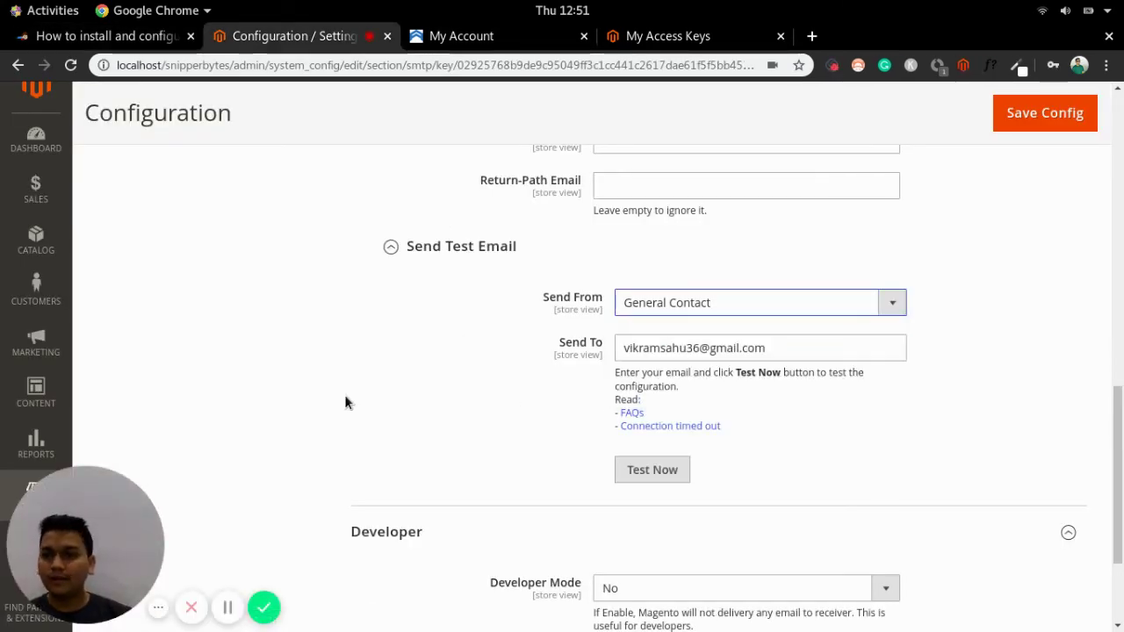
{"action": "scroll", "coordinate": [246, 327], "scroll_direction": "up", "scroll_amount": 15}
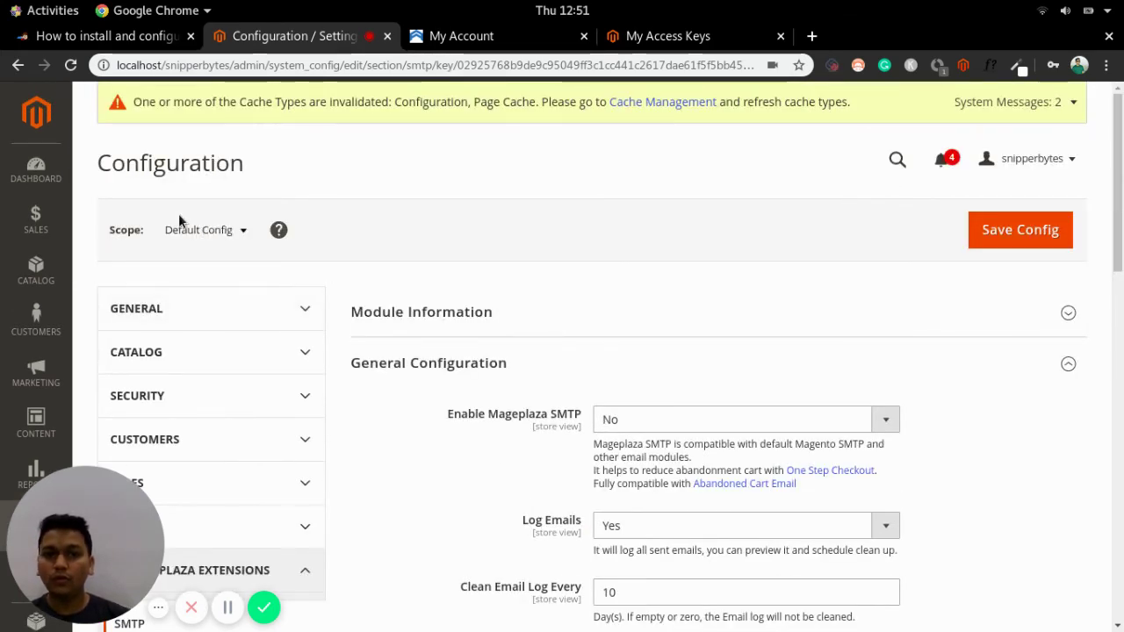
{"action": "left_click", "coordinate": [223, 314]}
{"action": "scroll", "coordinate": [201, 396], "scroll_direction": "down", "scroll_amount": 2}
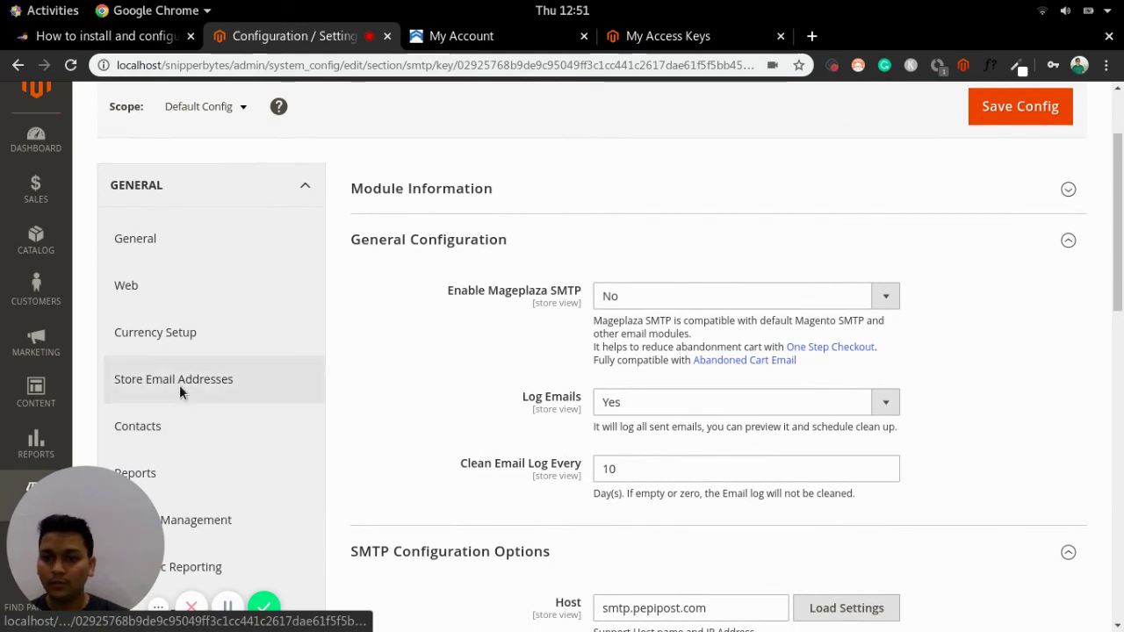
{"action": "left_click", "coordinate": [179, 385]}
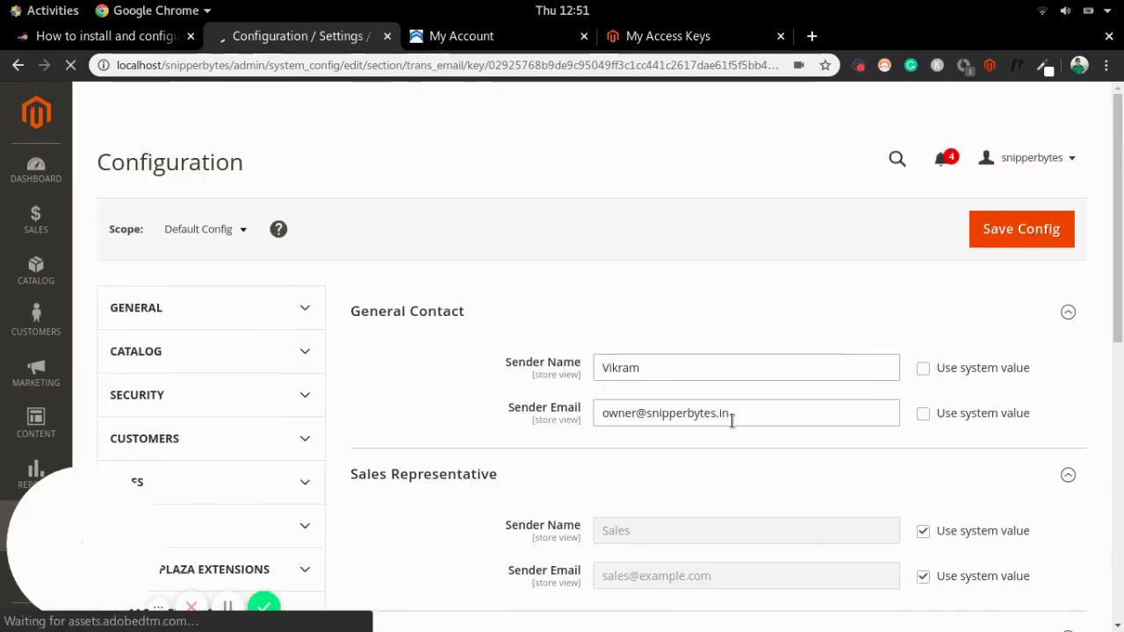
Delete the domain from the General Contact sender email, keeping the part up to @.
{"action": "left_click_drag", "start_coordinate": [730, 414], "coordinate": [647, 410]}
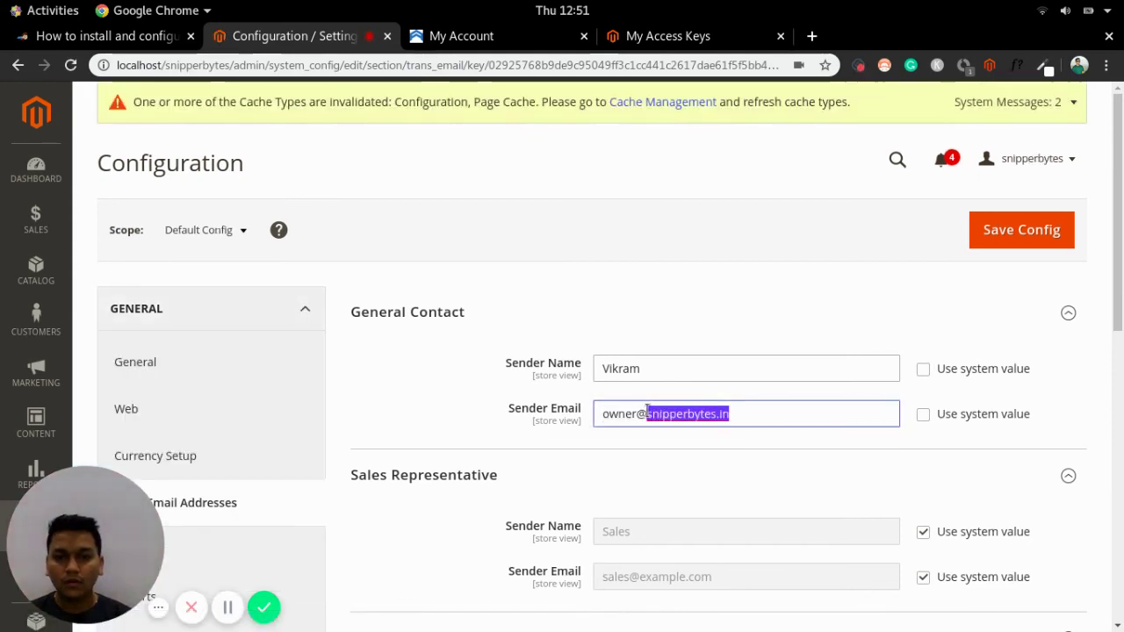
{"action": "key", "text": "BackSpace"}
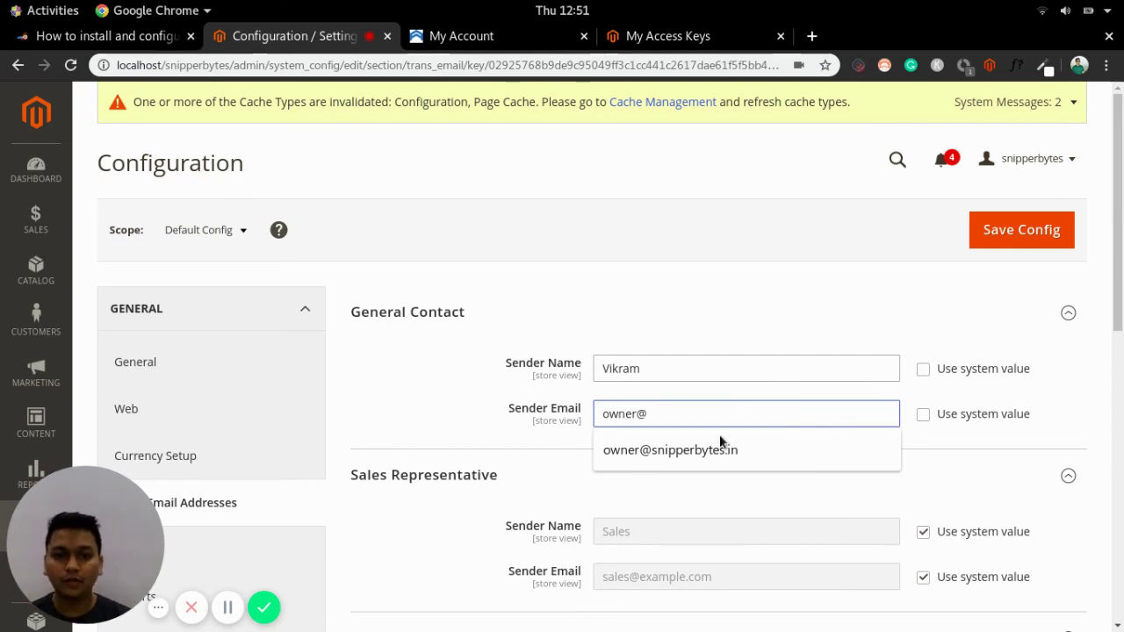
{"action": "left_click", "coordinate": [569, 423]}
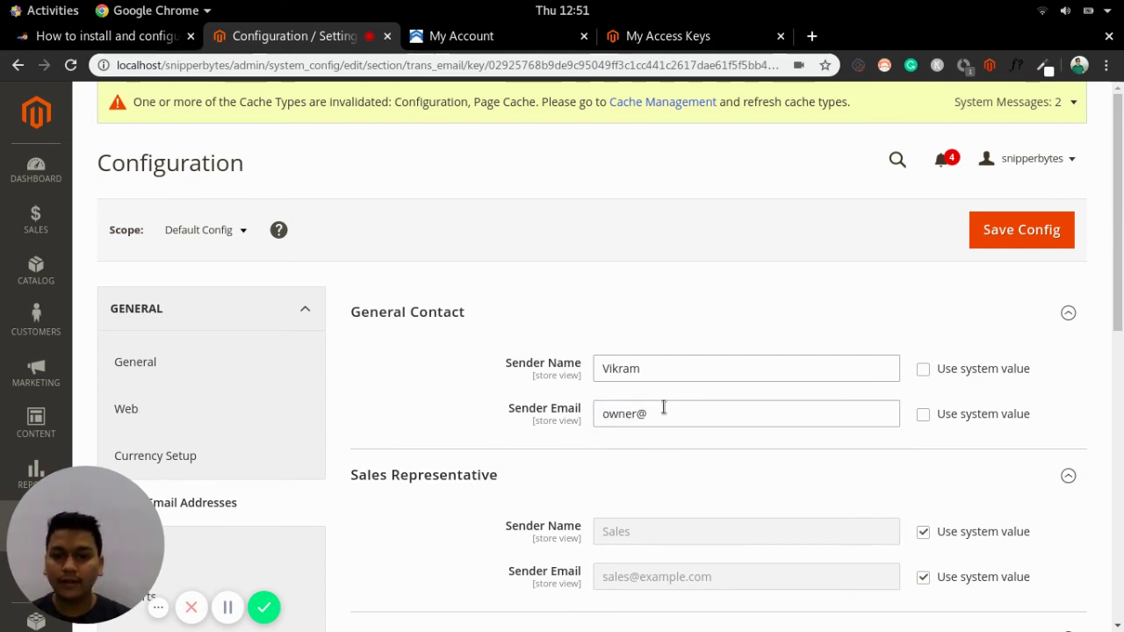
Review the Custom Email 1 (shopkeeper) and Custom Email 2 (stall) sender entries.
{"action": "scroll", "coordinate": [663, 413], "scroll_direction": "down", "scroll_amount": 1}
{"action": "scroll", "coordinate": [663, 412], "scroll_direction": "down", "scroll_amount": 2}
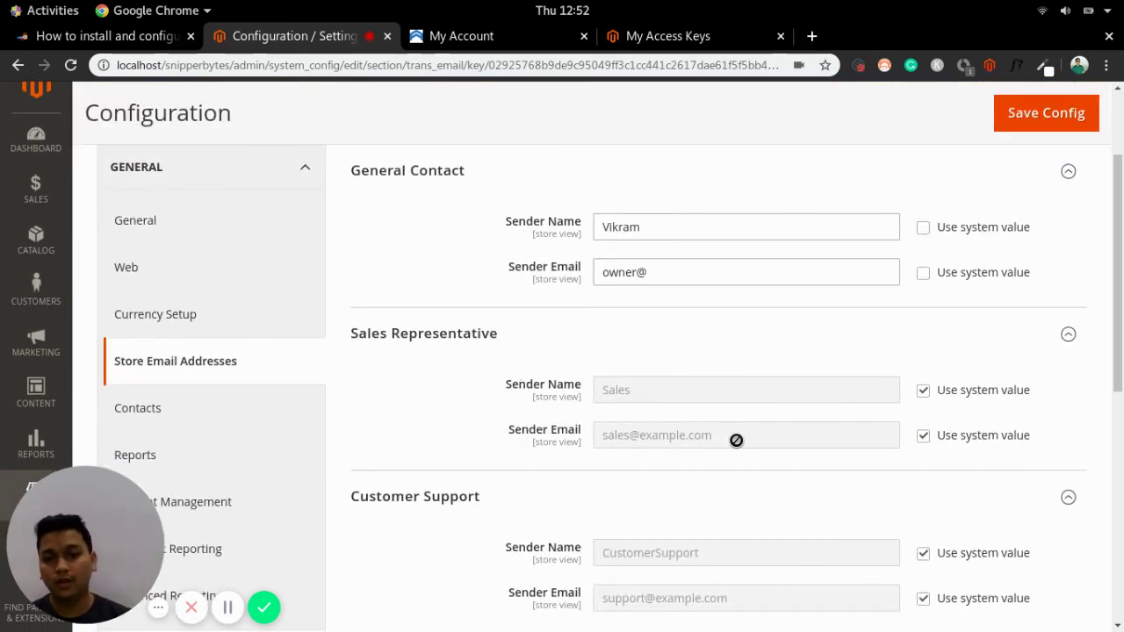
{"action": "scroll", "coordinate": [735, 440], "scroll_direction": "down", "scroll_amount": 3}
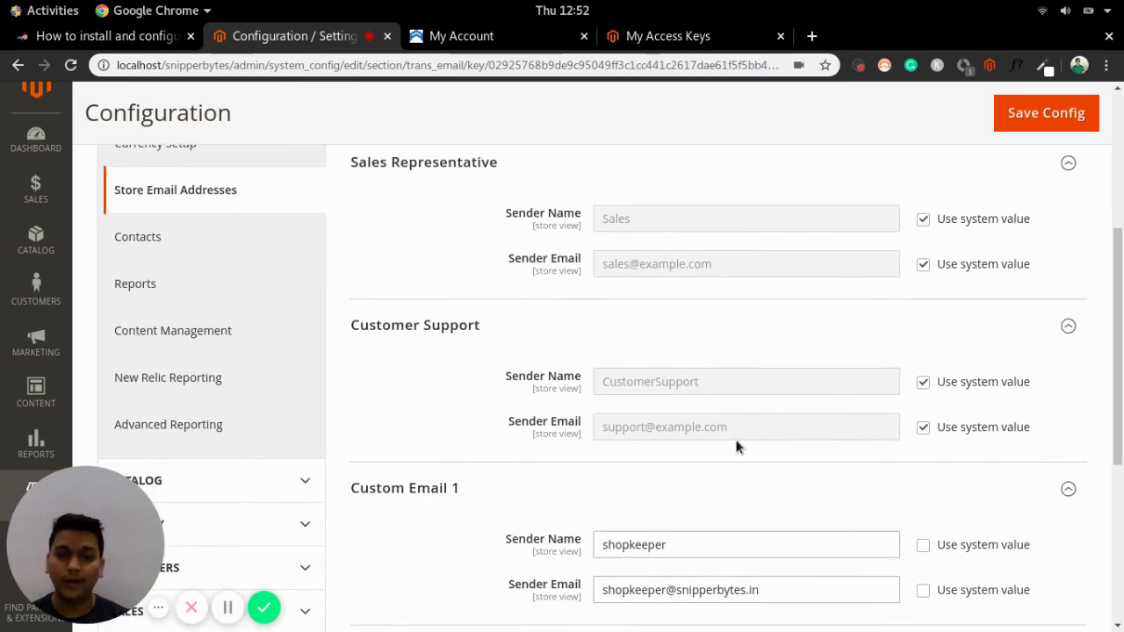
{"action": "scroll", "coordinate": [736, 446], "scroll_direction": "down", "scroll_amount": 3}
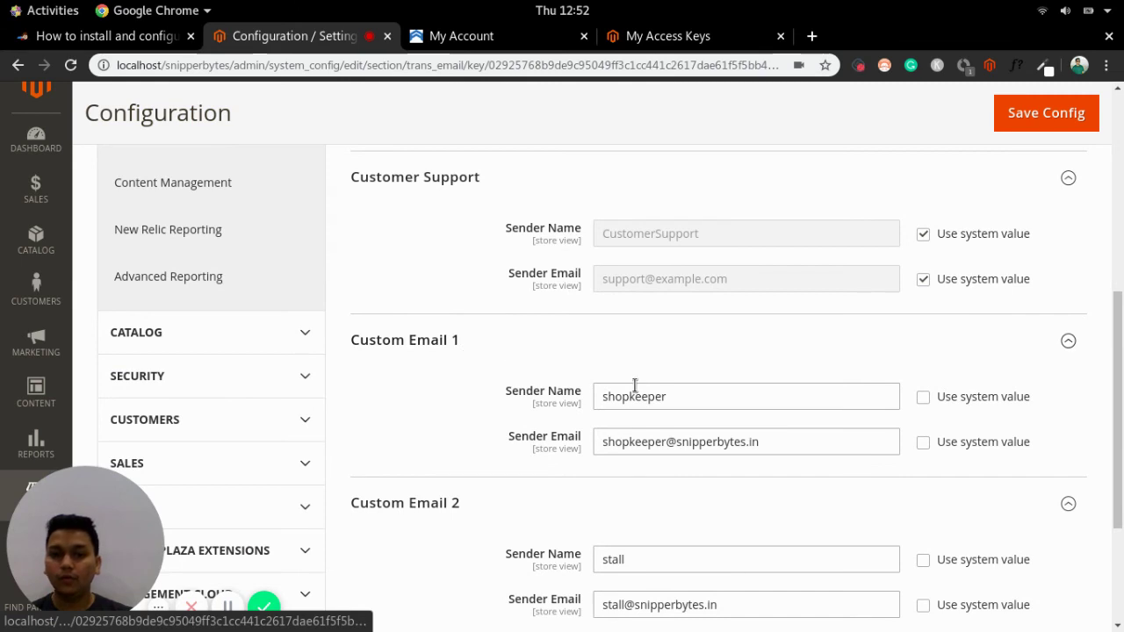
{"action": "left_click", "coordinate": [672, 395]}
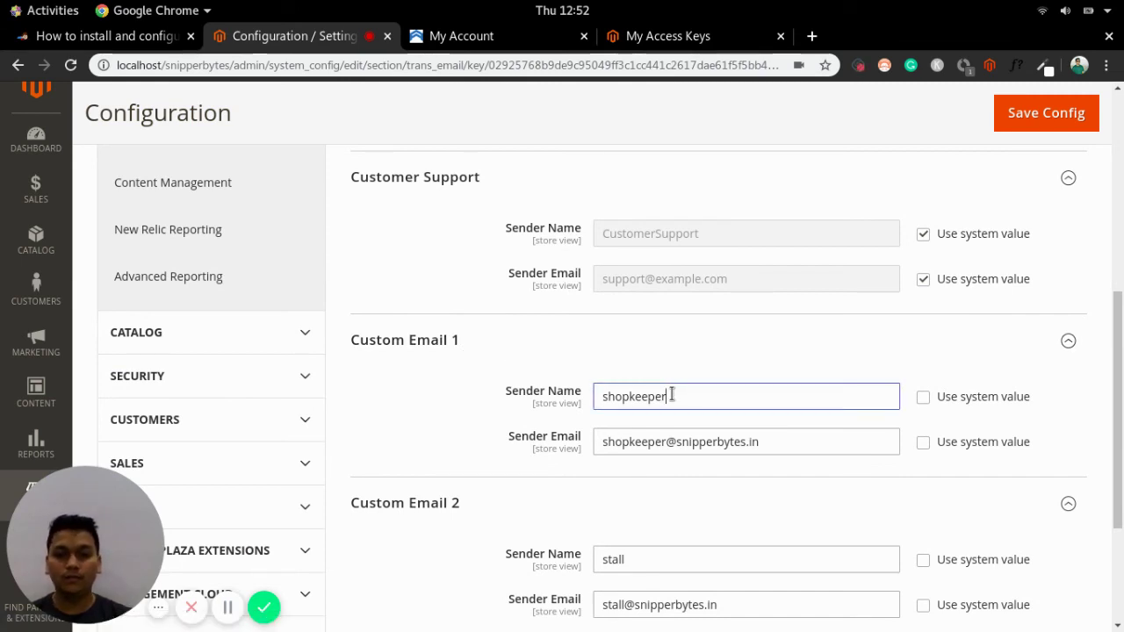
{"action": "scroll", "coordinate": [671, 395], "scroll_direction": "down", "scroll_amount": 3}
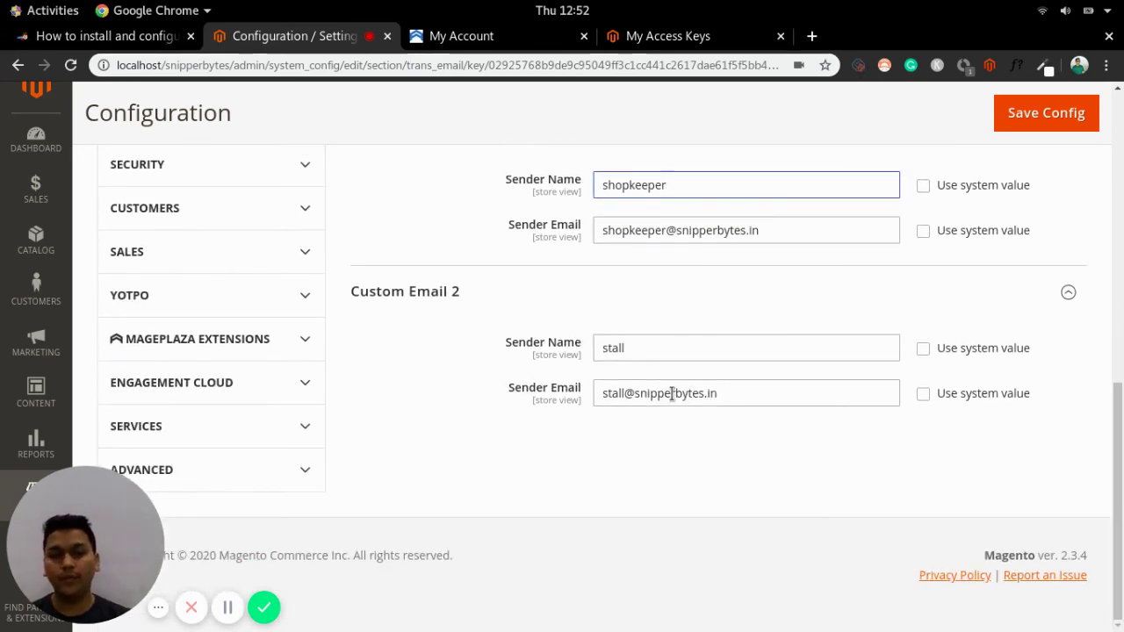
{"action": "scroll", "coordinate": [672, 395], "scroll_direction": "up", "scroll_amount": 10}
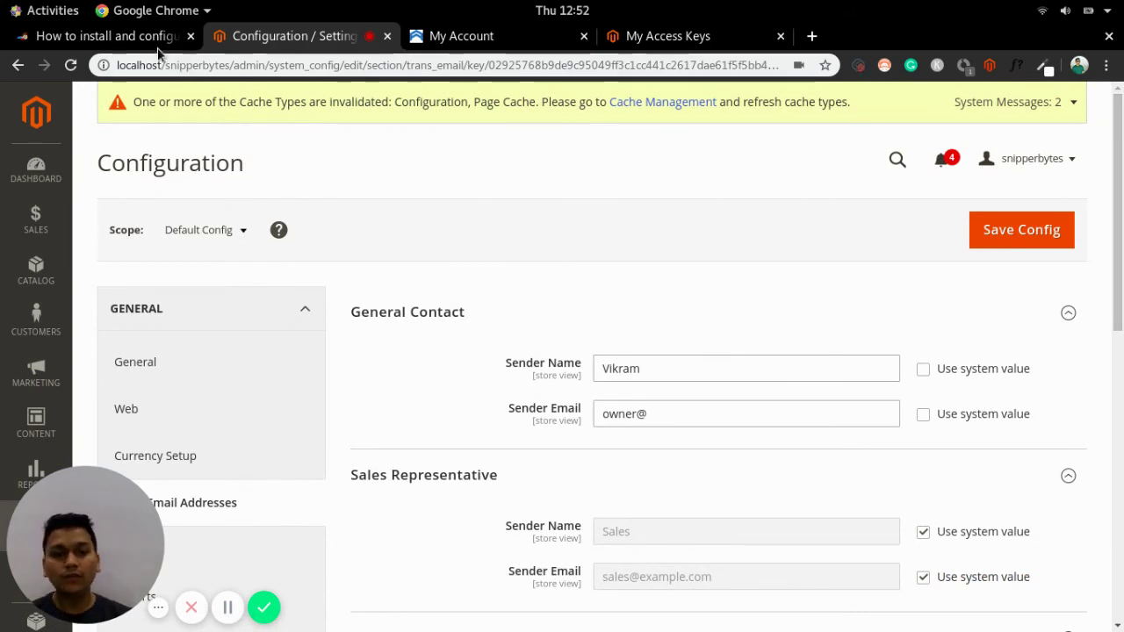
Read the tutorial's Step 5 test-email instructions, Success example and Conclusion.
{"action": "left_click", "coordinate": [123, 38]}
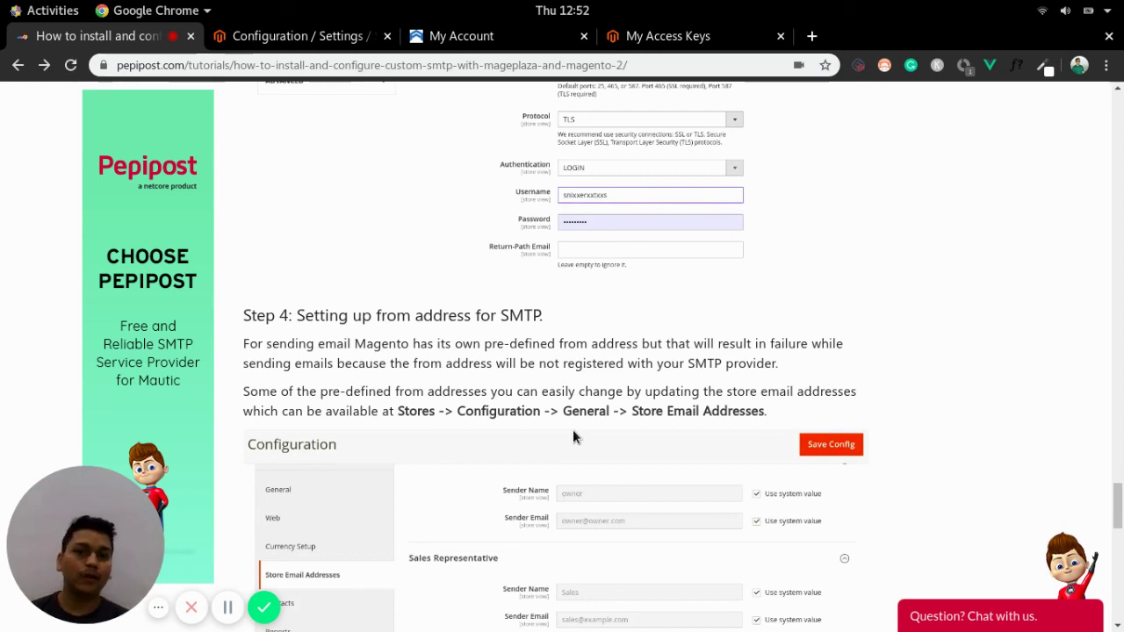
{"action": "scroll", "coordinate": [574, 431], "scroll_direction": "down", "scroll_amount": 10}
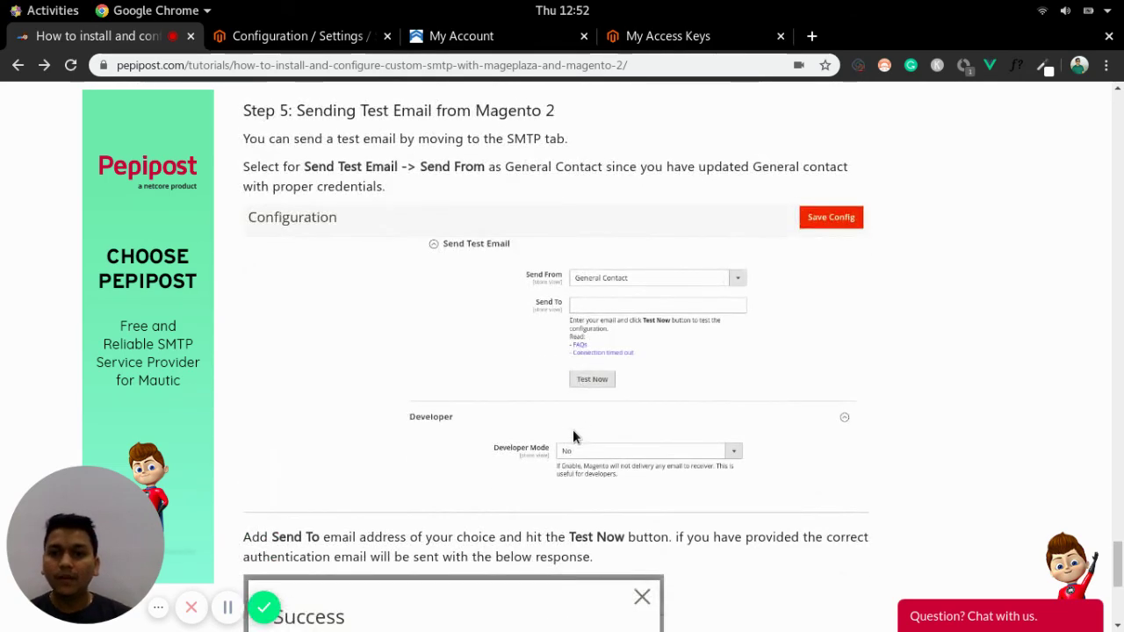
{"action": "scroll", "coordinate": [572, 436], "scroll_direction": "down", "scroll_amount": 3}
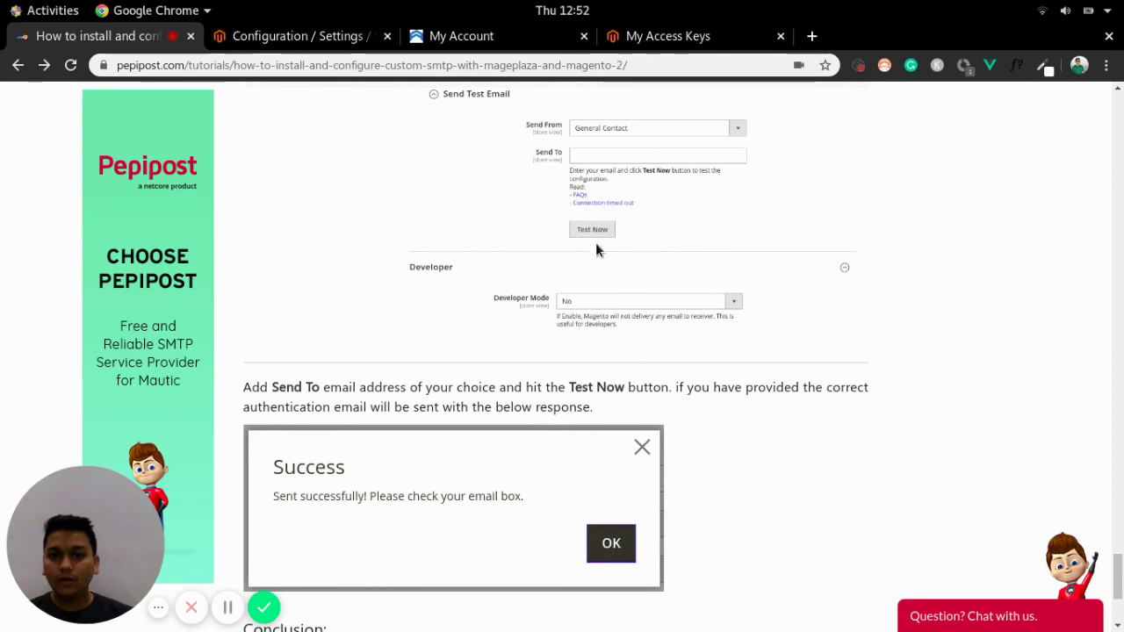
{"action": "scroll", "coordinate": [611, 454], "scroll_direction": "down", "scroll_amount": 1}
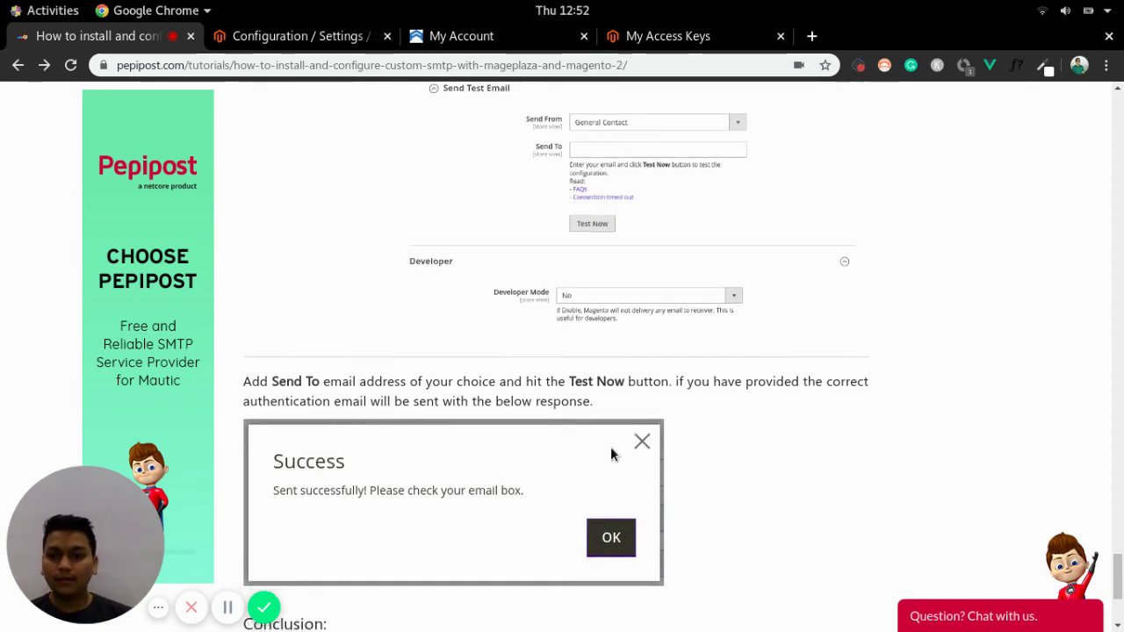
{"action": "scroll", "coordinate": [612, 454], "scroll_direction": "down", "scroll_amount": 3}
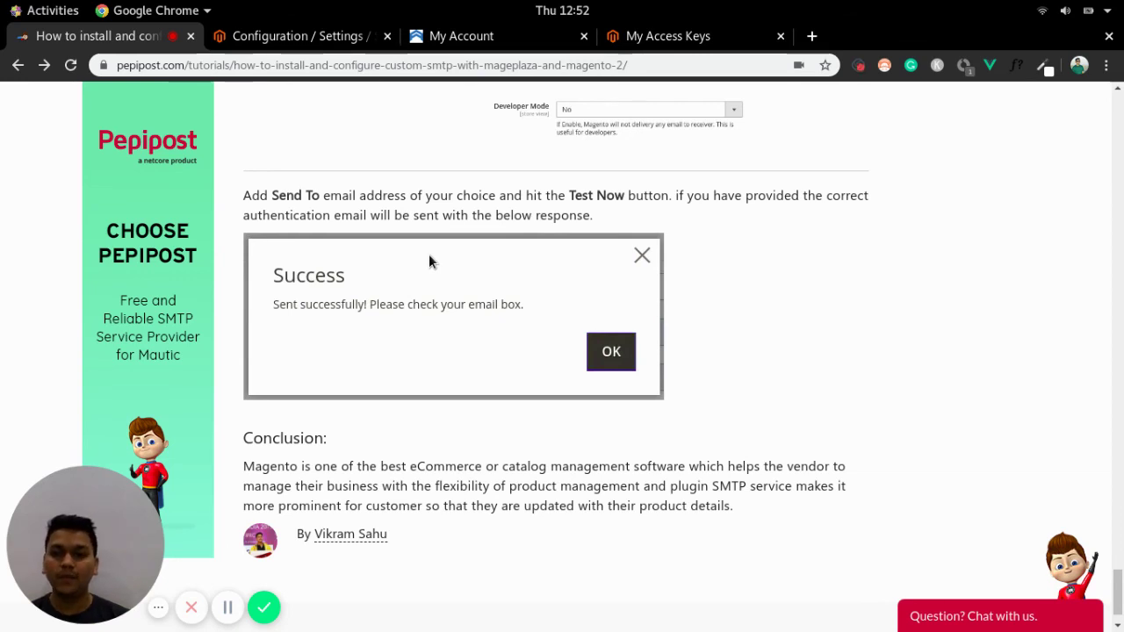
{"action": "scroll", "coordinate": [429, 257], "scroll_direction": "down", "scroll_amount": 1}
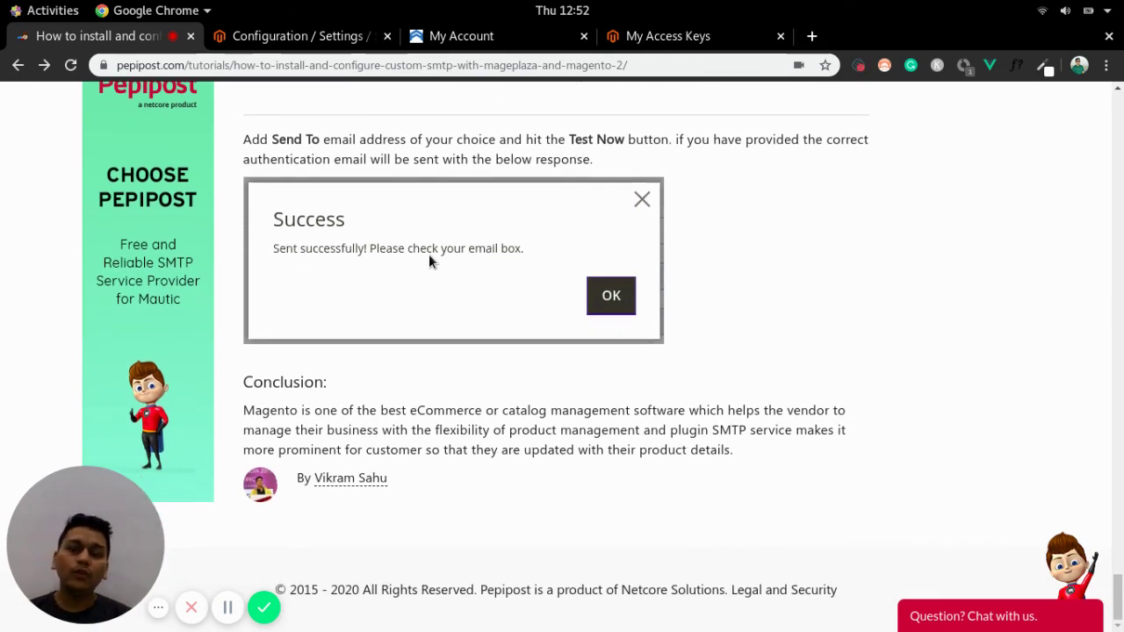